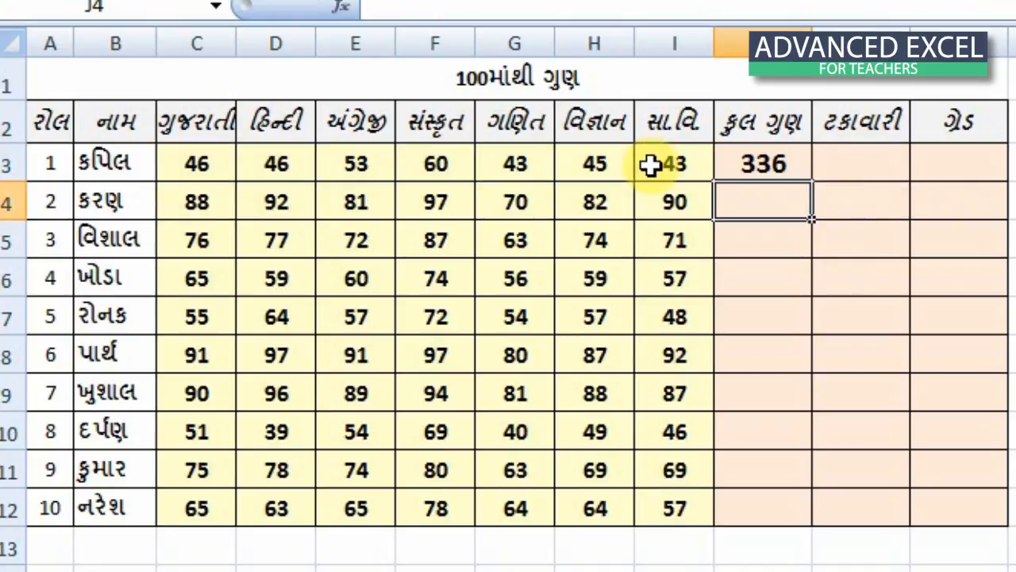
Total rows 4 and 5 in the કુલ ગુણ column with AutoSum, setting the range for J5 to C5:I5
{"action": "left_click", "coordinate": [757, 205]}
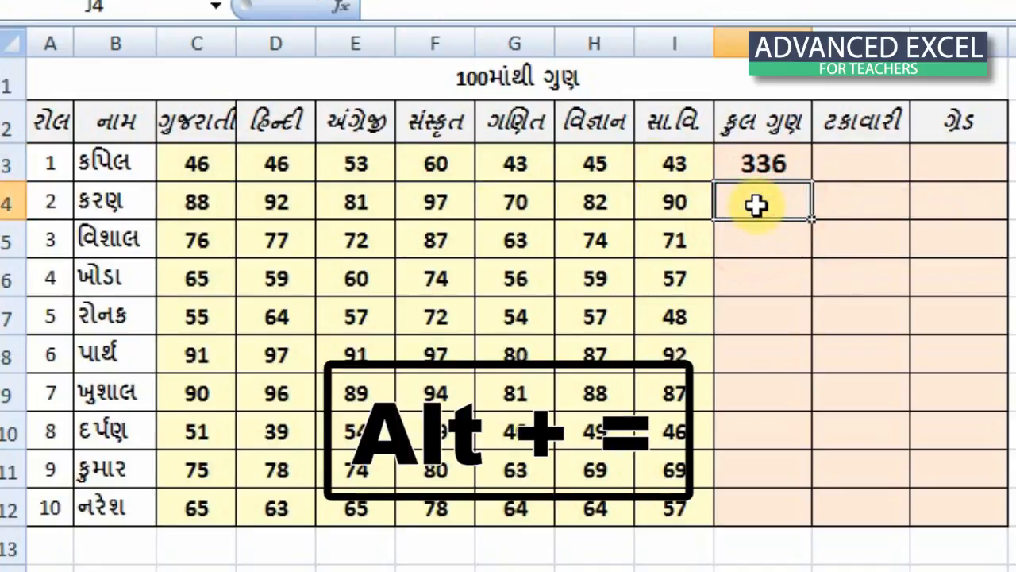
{"action": "key", "text": "alt+equal"}
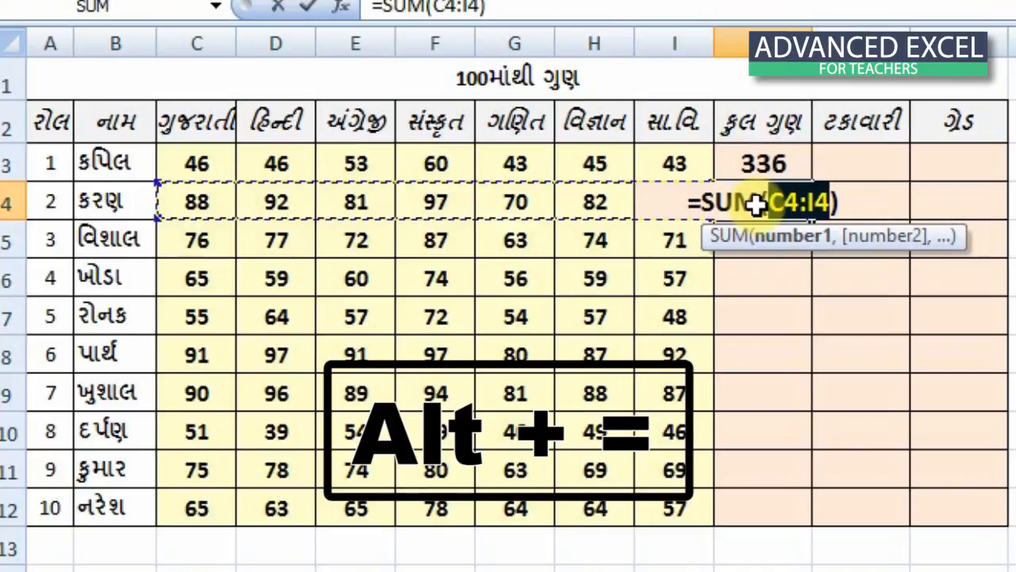
{"action": "key", "text": "Return"}
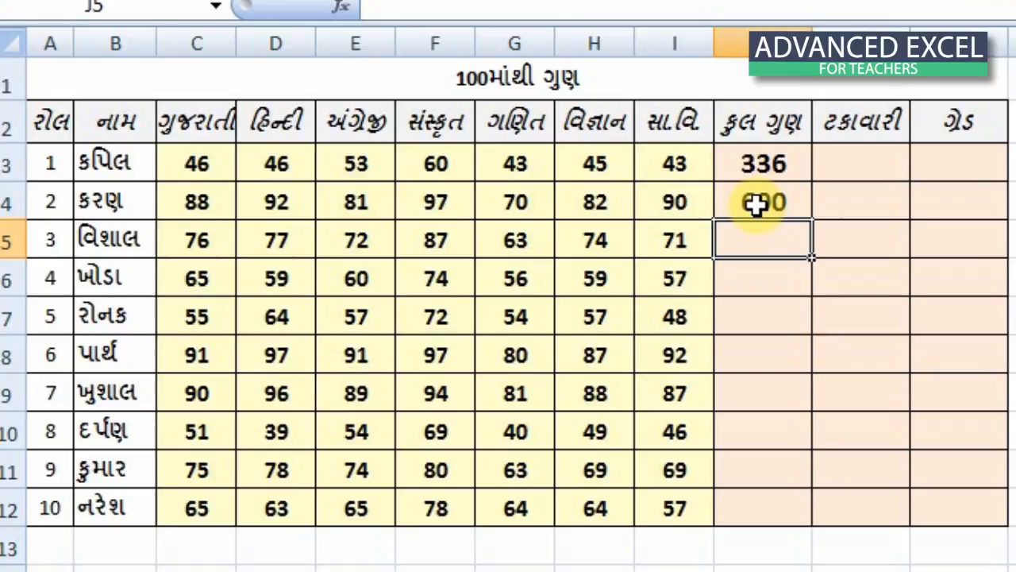
{"action": "key", "text": "alt+equal"}
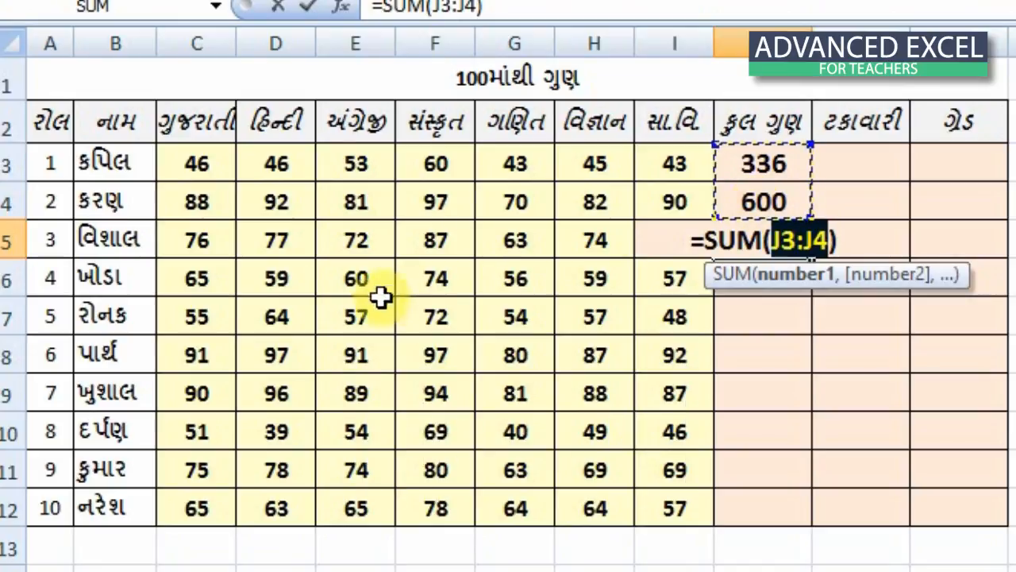
{"action": "left_click_drag", "start_coordinate": [194, 242], "coordinate": [658, 242]}
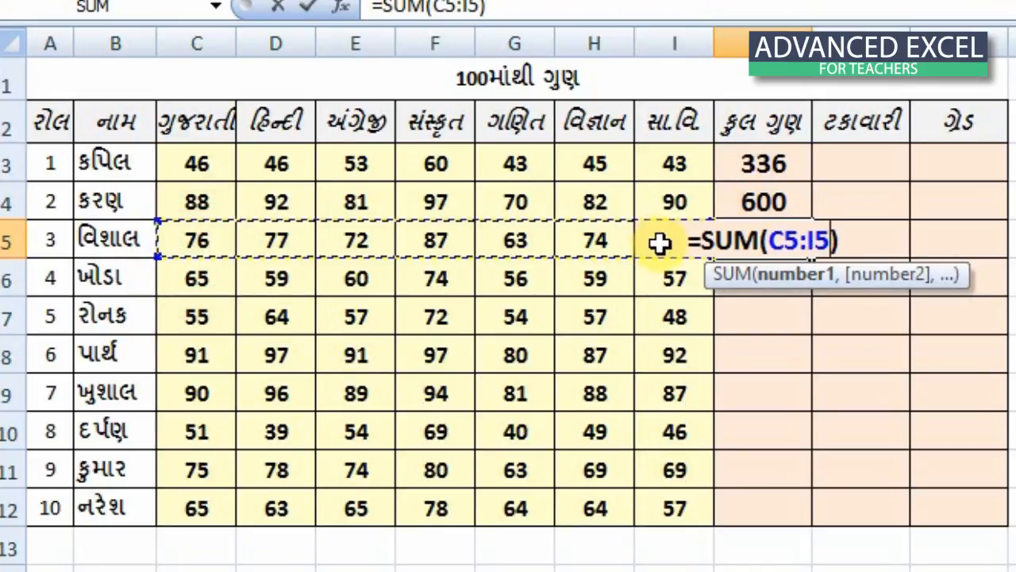
{"action": "key", "text": "Return"}
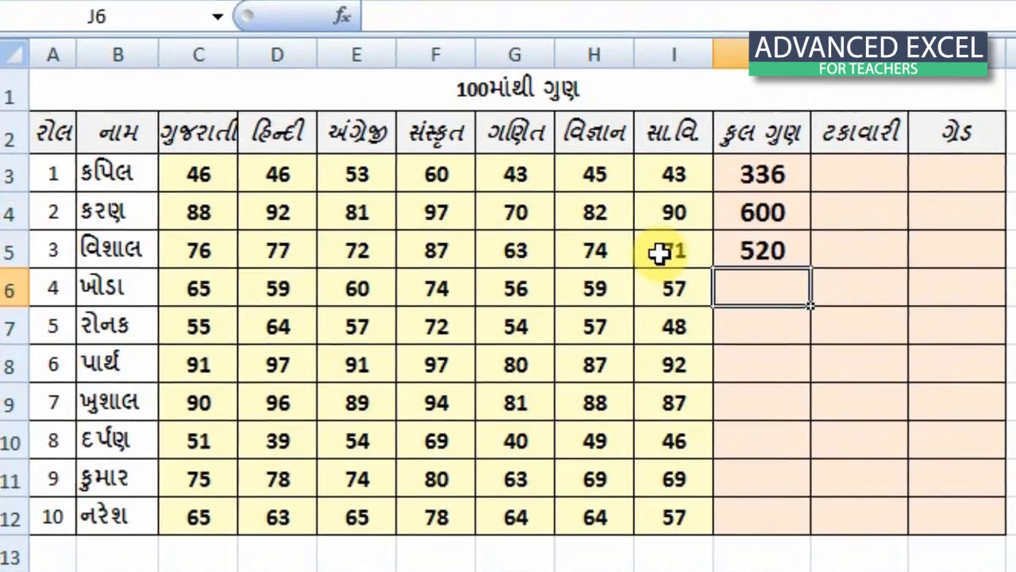
Undo the AutoSum totals in J3:J5
{"action": "key", "text": "ctrl+z"}
{"action": "key", "text": "ctrl+z"}
{"action": "key", "text": "ctrl+z"}
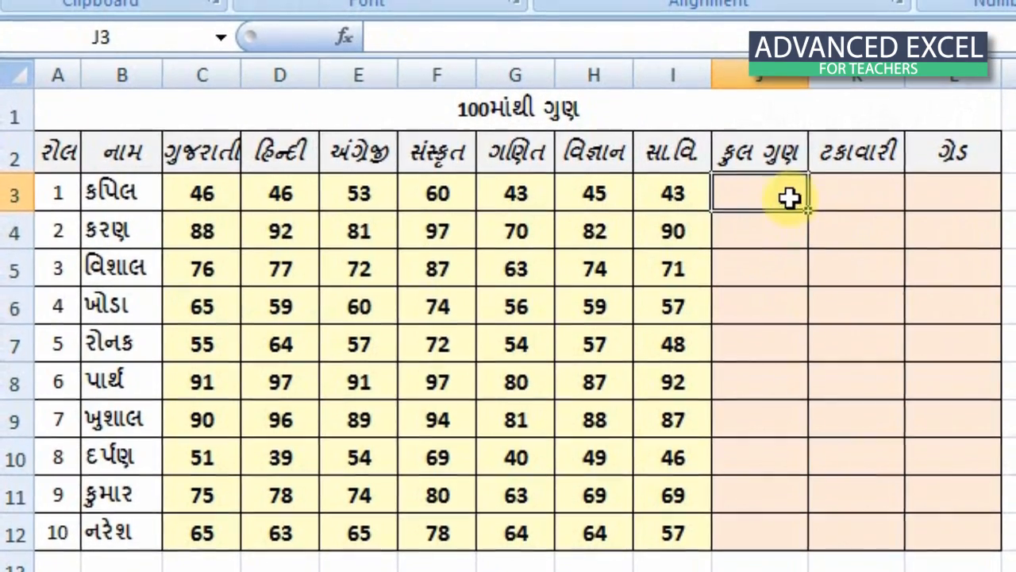
Try AutoSum on J3:J12 to total all ten rows at once, and undo it
{"action": "left_click_drag", "start_coordinate": [778, 197], "coordinate": [768, 521]}
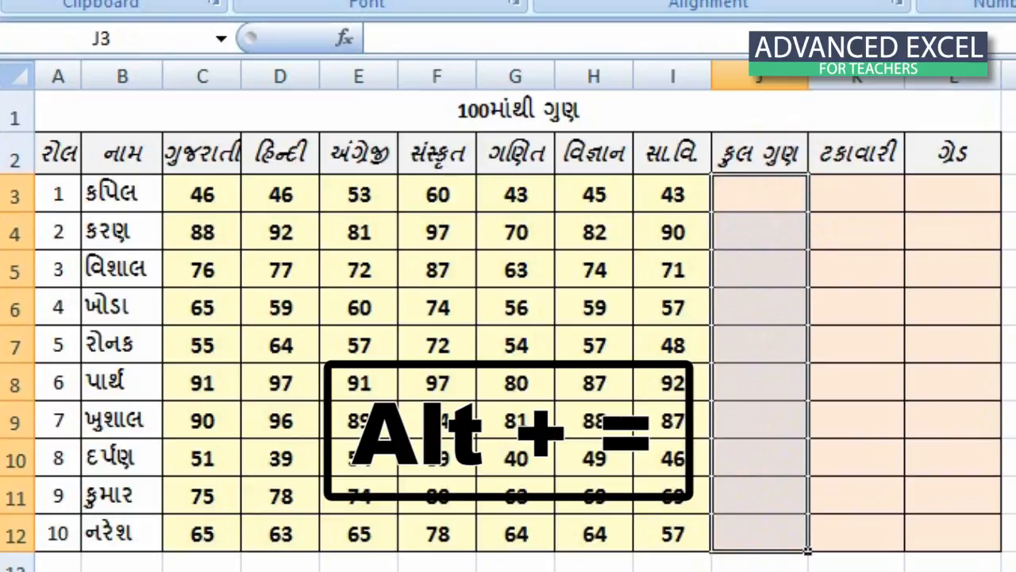
{"action": "key", "text": "alt+equal"}
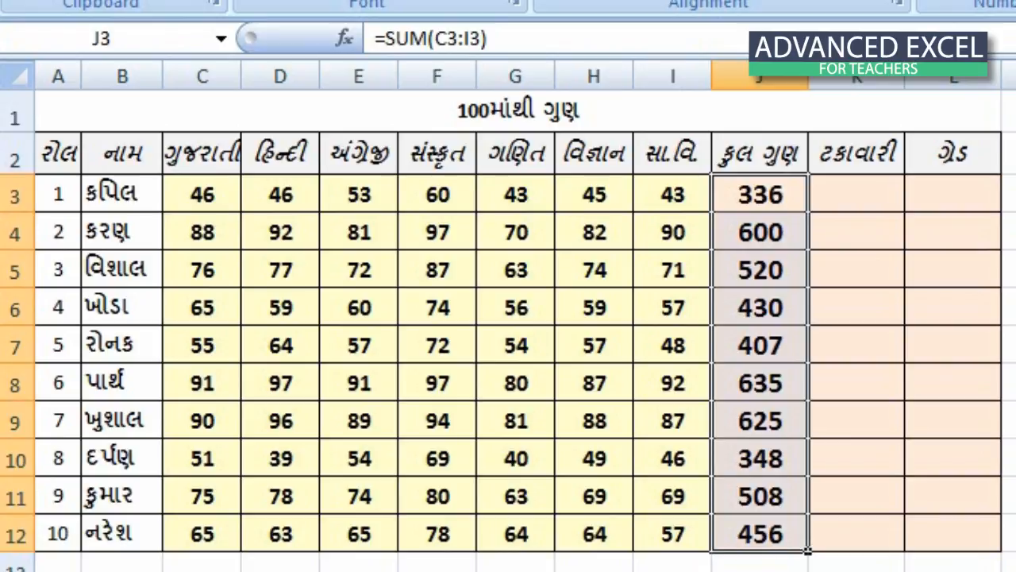
{"action": "key", "text": "ctrl+z"}
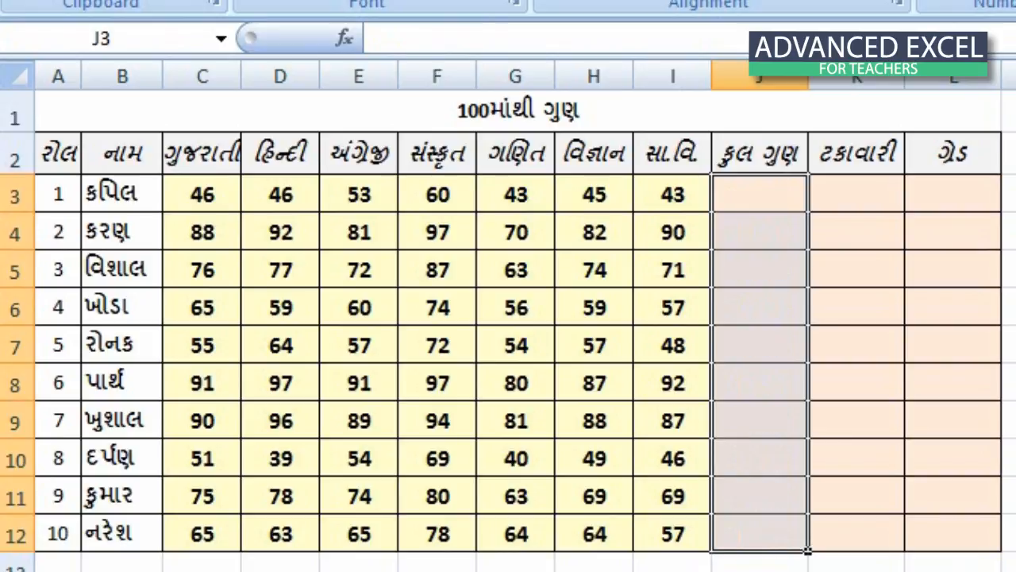
Insert a column before the ગુજરાતી marks, head it હાજરી and fill C3:C12 with 200
{"action": "right_click", "coordinate": [195, 77]}
{"action": "left_click", "coordinate": [318, 236]}
{"action": "left_click", "coordinate": [202, 166]}
{"action": "type", "text": "હાજરી"}
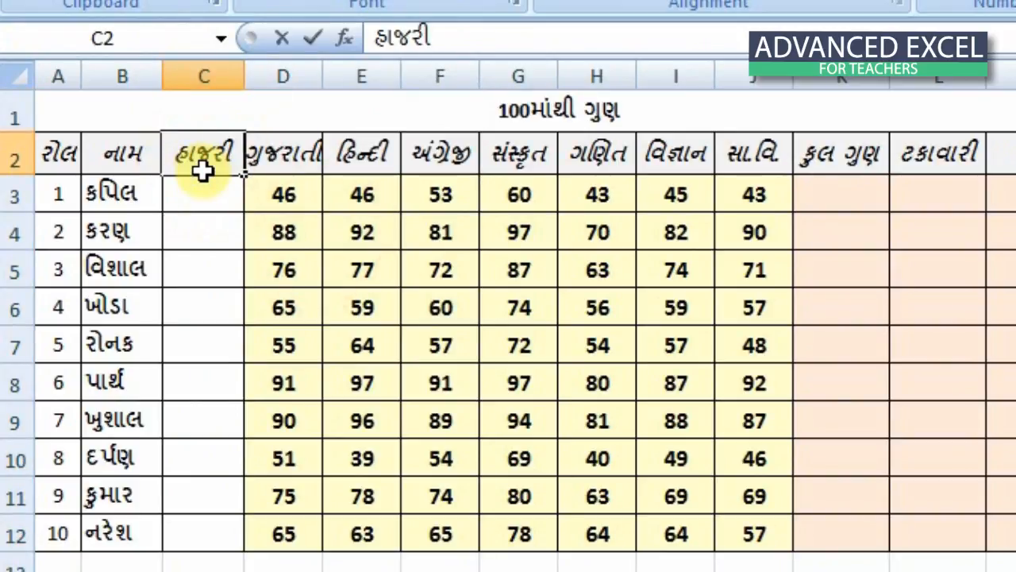
{"action": "key", "text": "Return"}
{"action": "type", "text": "200"}
{"action": "double_click", "coordinate": [240, 212]}
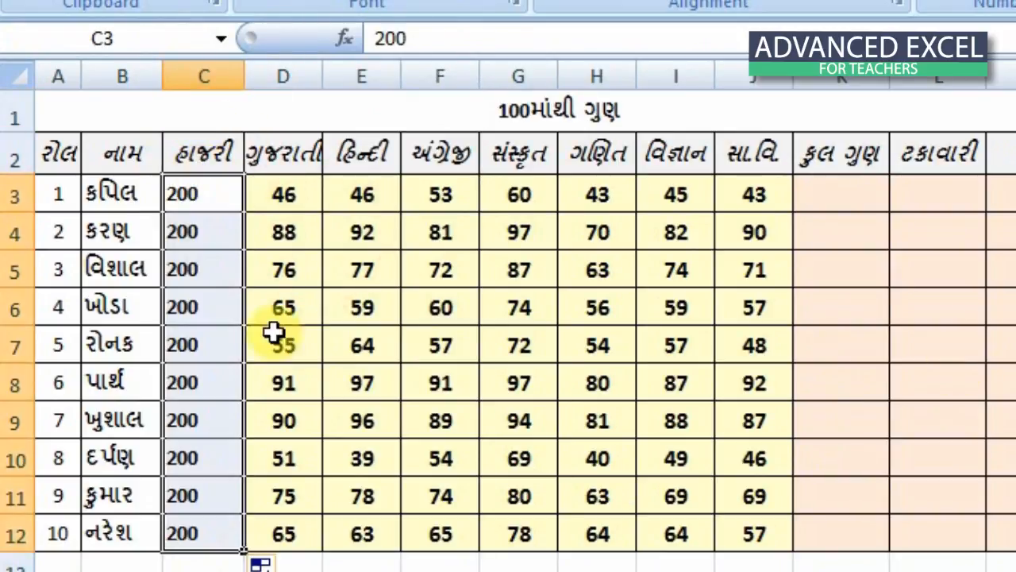
Try AutoSum in K3 with its suggested range C3:J3, which includes the હાજરી column
{"action": "left_click", "coordinate": [844, 198]}
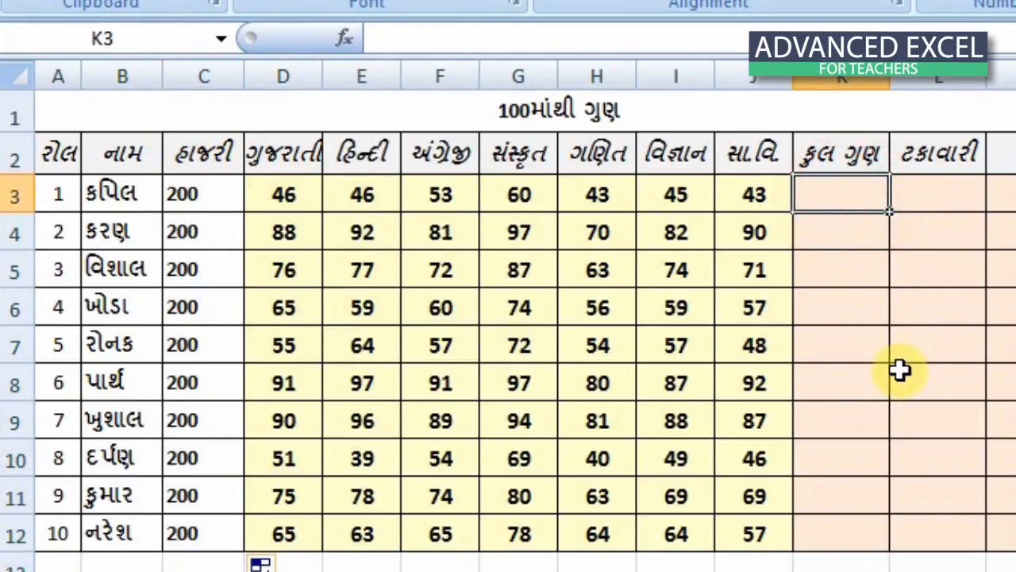
{"action": "key", "text": "alt+equal"}
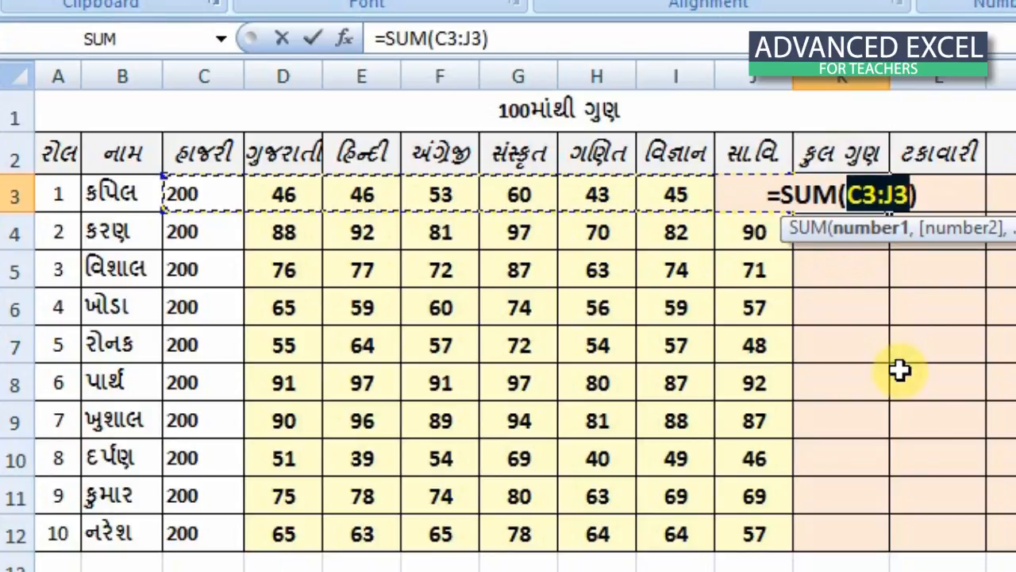
{"action": "key", "text": "Return"}
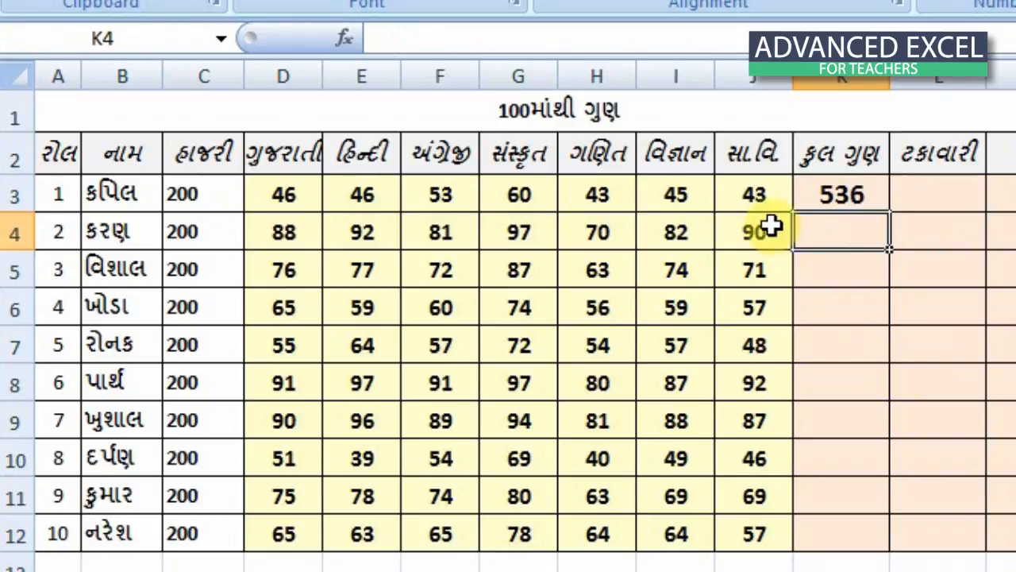
{"action": "key", "text": "Up"}
Total only the subject marks into K3:K12 by applying AutoSum to the range D3:K12, without the હાજરી column
{"action": "left_click_drag", "start_coordinate": [293, 194], "coordinate": [810, 535]}
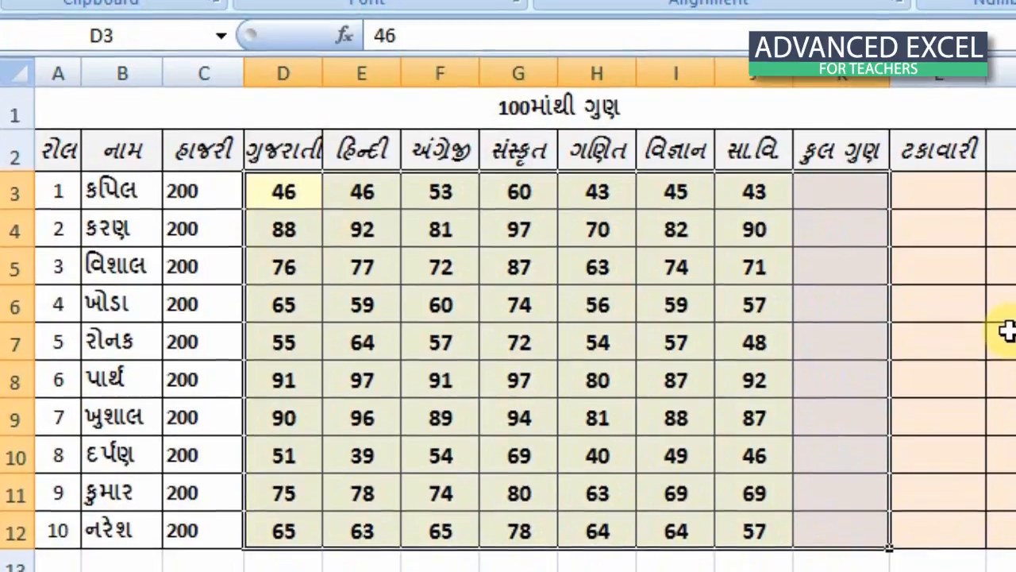
{"action": "key", "text": "alt+equal"}
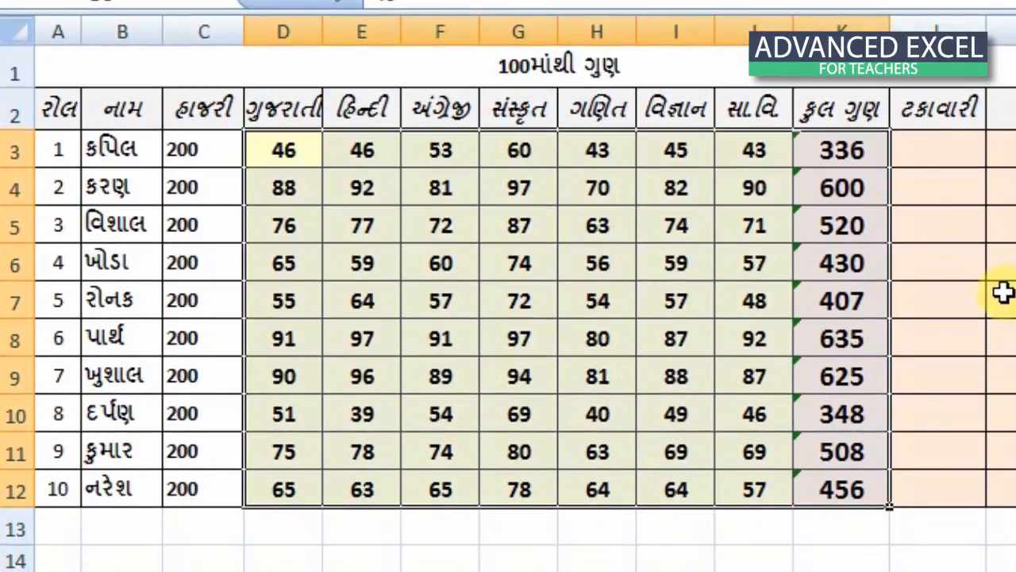
{"action": "key", "text": "ctrl+z"}
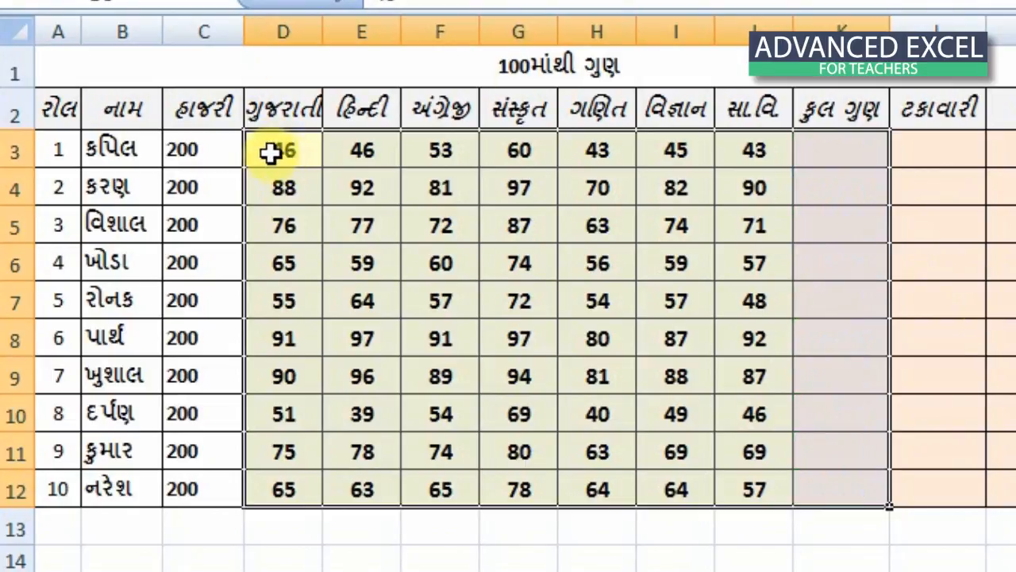
{"action": "left_click_drag", "start_coordinate": [274, 150], "coordinate": [817, 524]}
{"action": "key", "text": "alt+equal"}
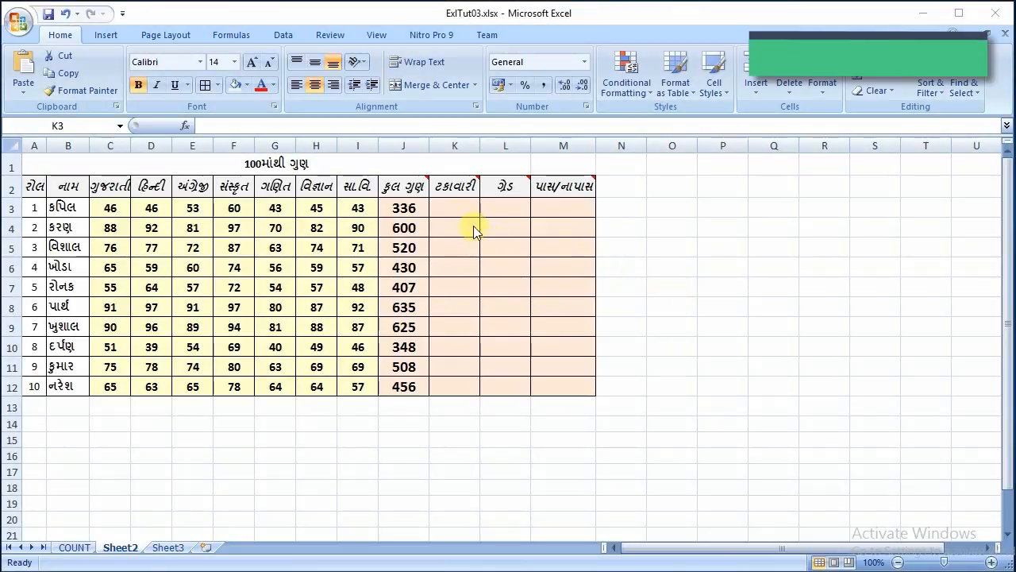
Check the percentage rule in the ટકાવારી header's note and enter the formula =(J3*100)/700 in K3
{"action": "left_click", "coordinate": [457, 206]}
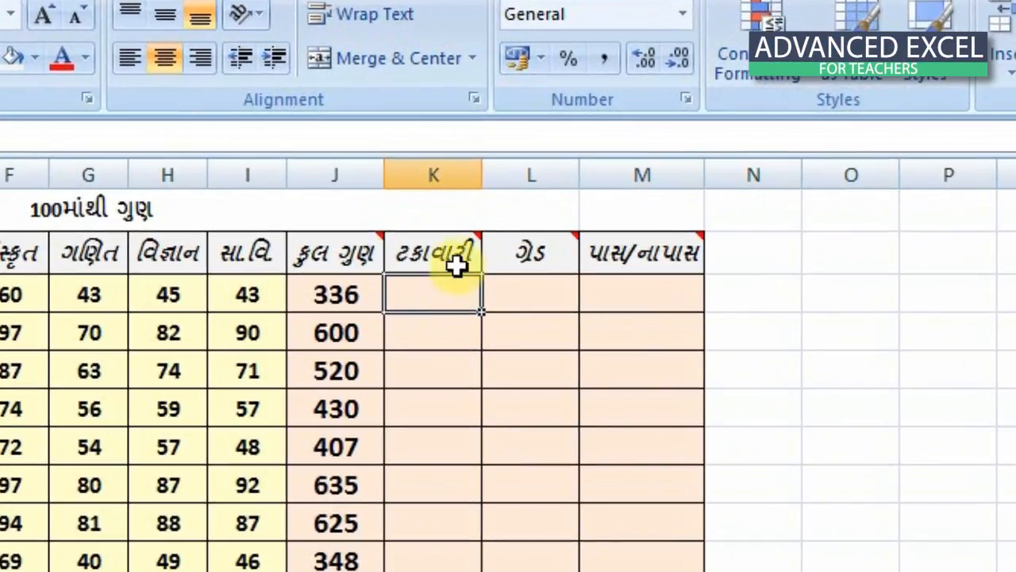
{"action": "mouse_move", "coordinate": [456, 266]}
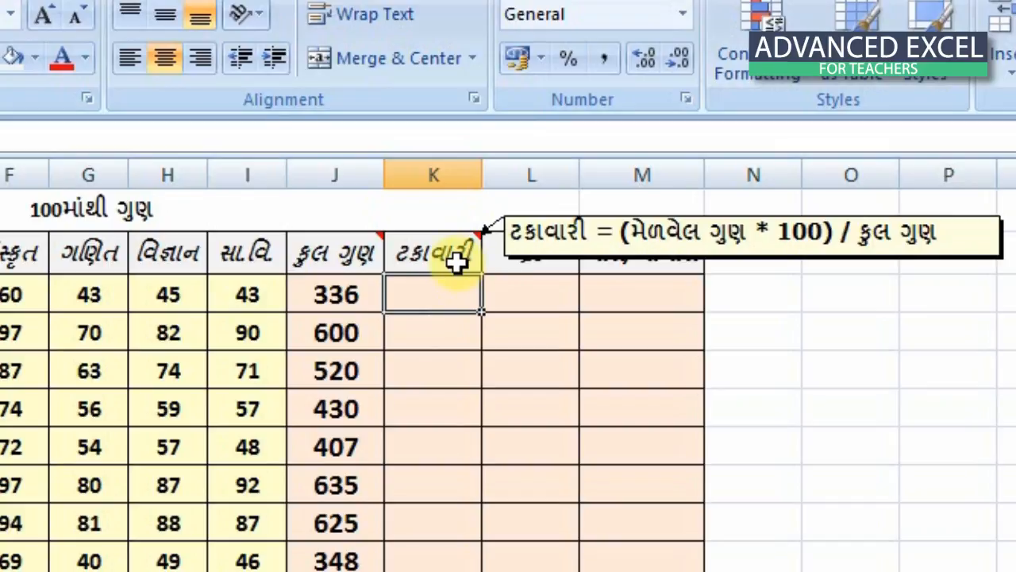
{"action": "mouse_move", "coordinate": [340, 267]}
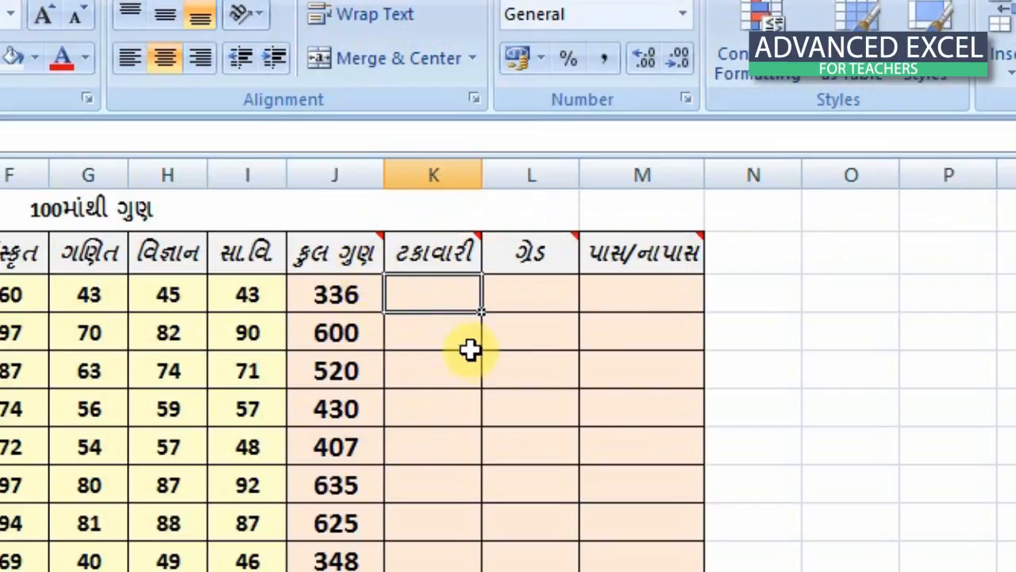
{"action": "type", "text": "="}
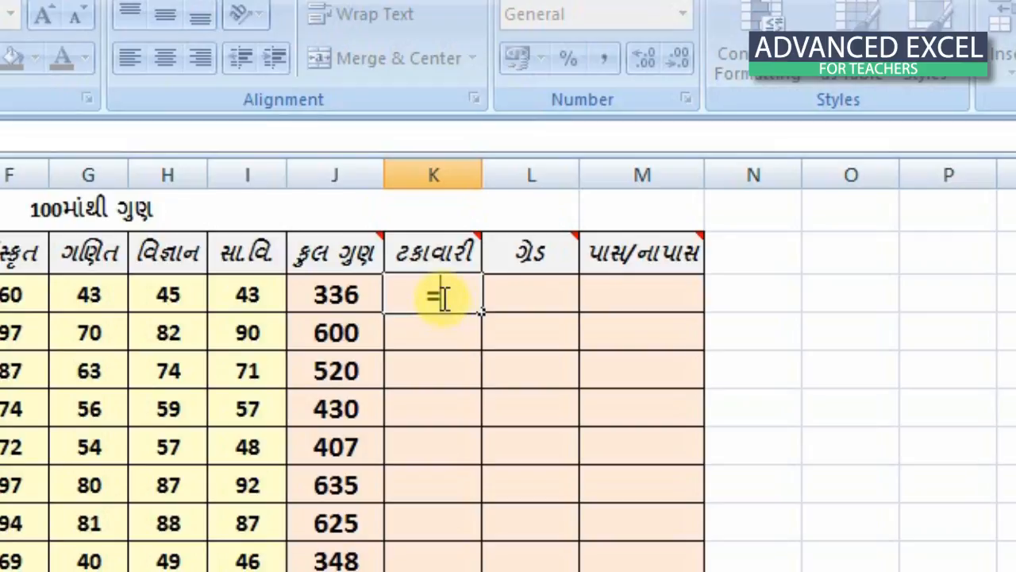
{"action": "type", "text": "("}
{"action": "left_click", "coordinate": [348, 302]}
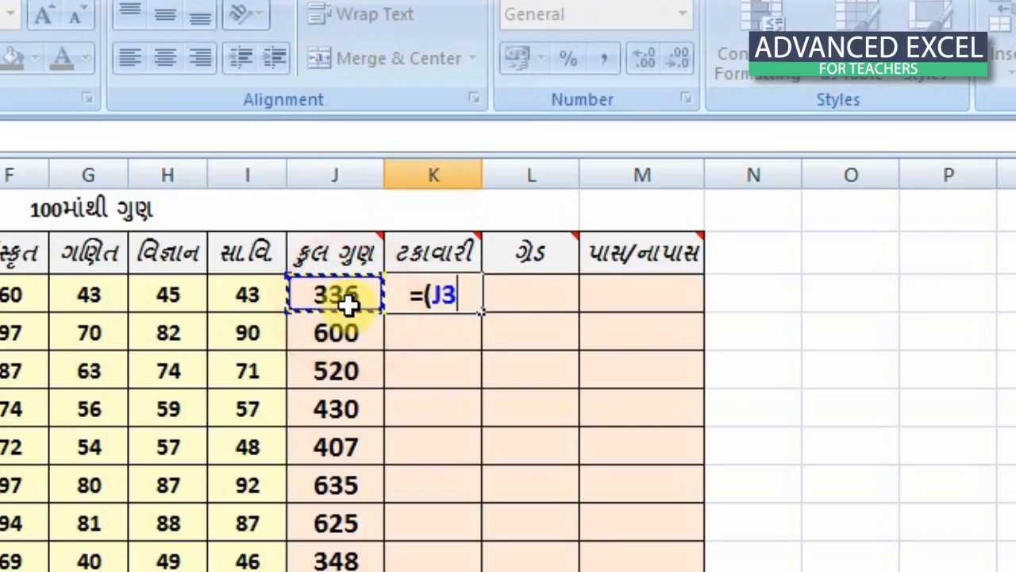
{"action": "type", "text": "*100"}
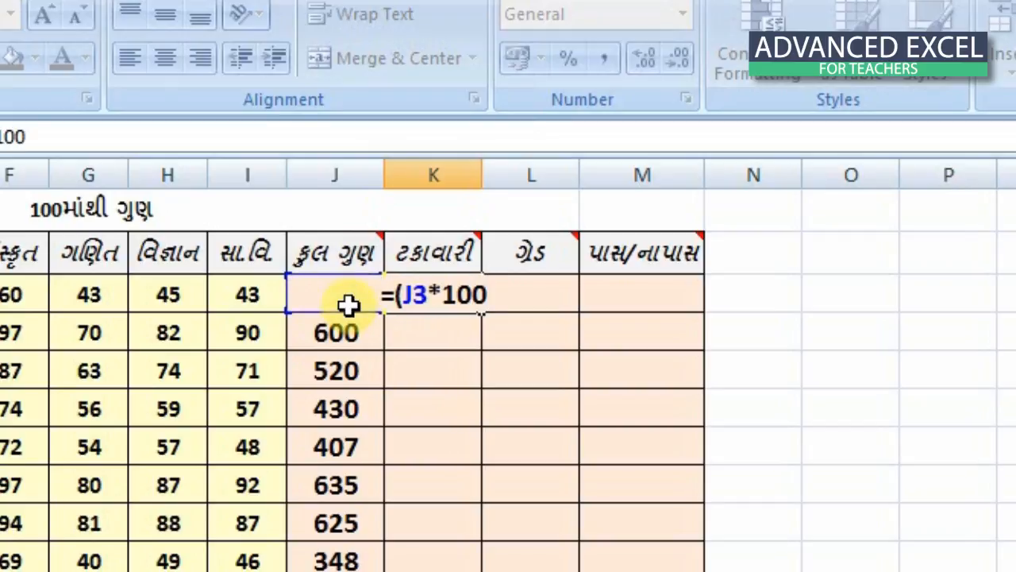
{"action": "type", "text": ")/"}
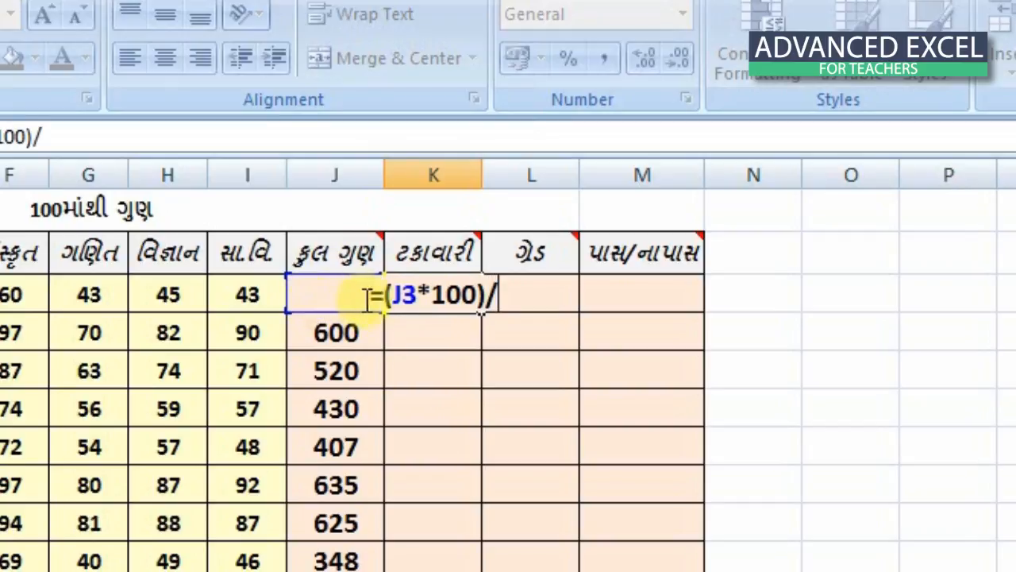
{"action": "type", "text": "700"}
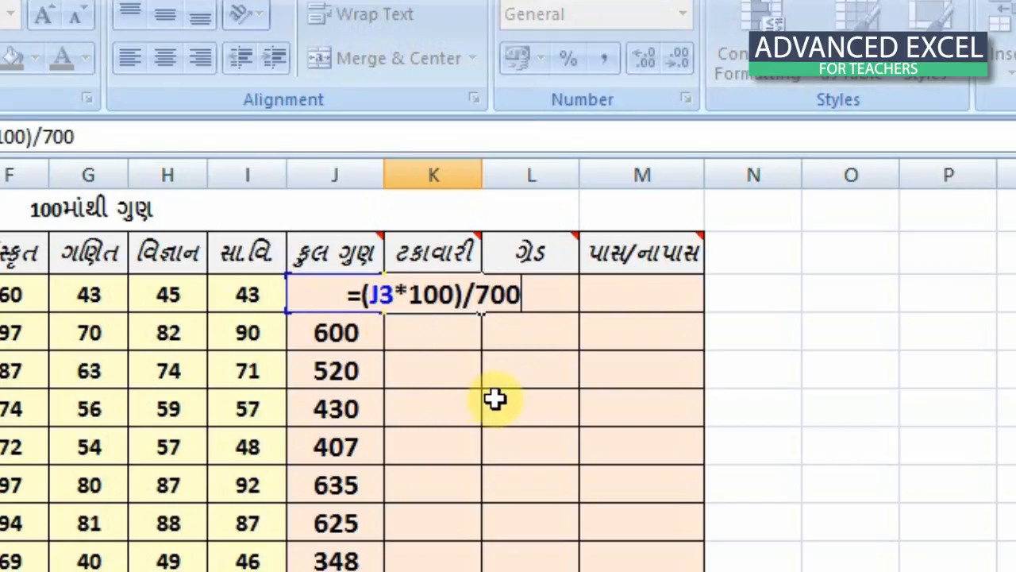
{"action": "key", "text": "Return"}
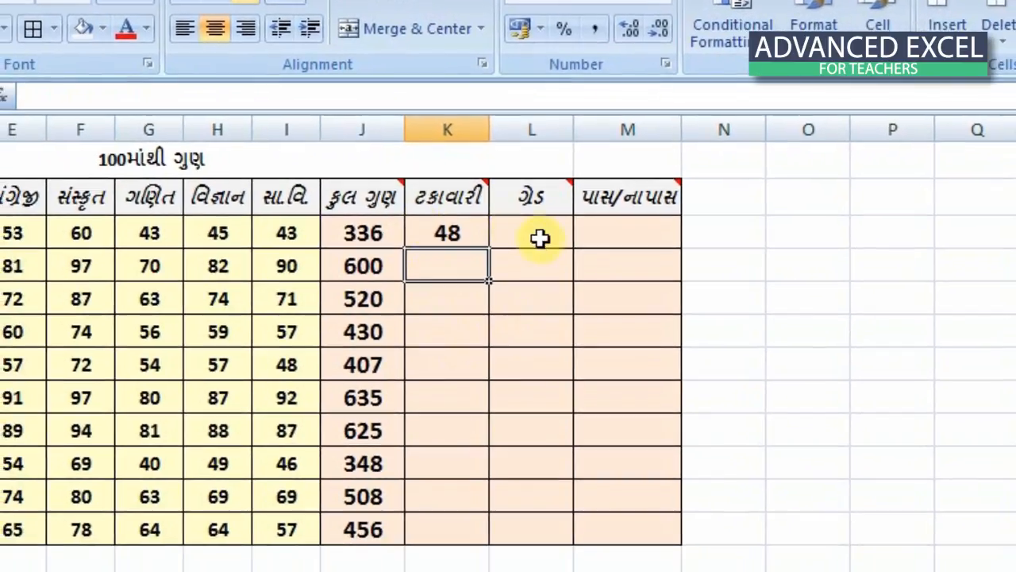
Copy the percentage formula from K3 down to K12 and format the percentages with two decimal places
{"action": "left_click", "coordinate": [482, 234]}
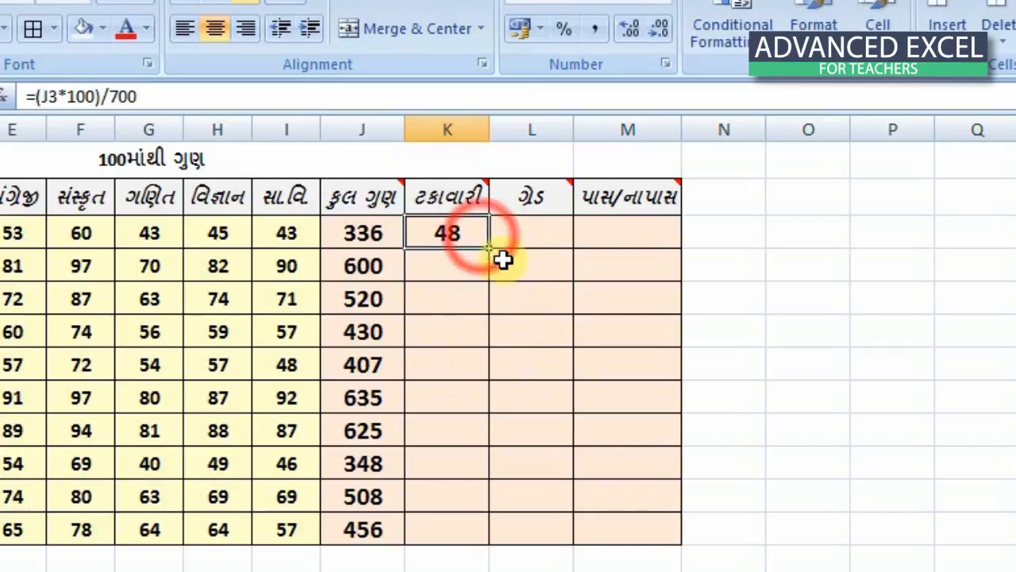
{"action": "double_click", "coordinate": [490, 249]}
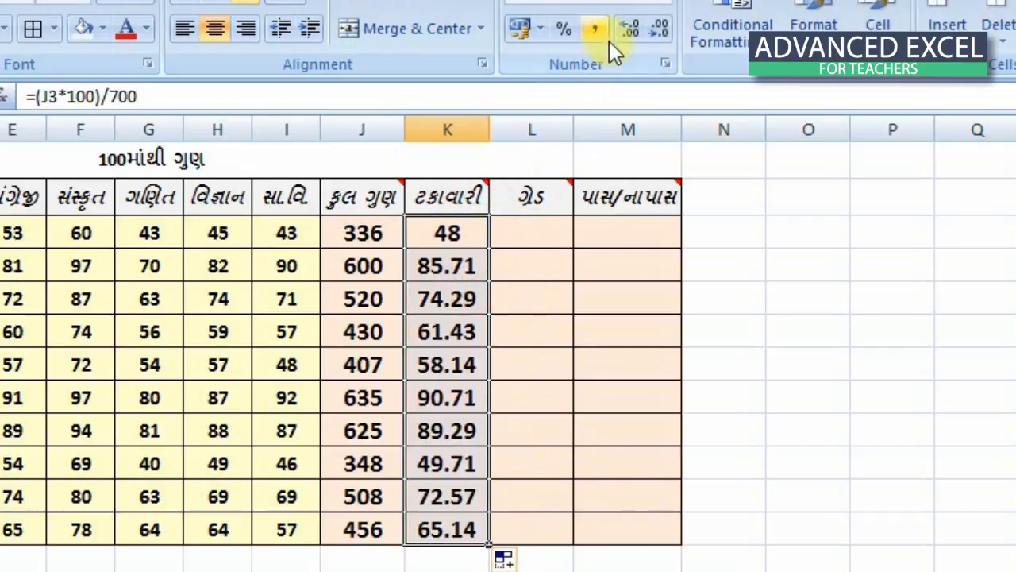
{"action": "left_click", "coordinate": [628, 32]}
{"action": "left_click", "coordinate": [627, 32]}
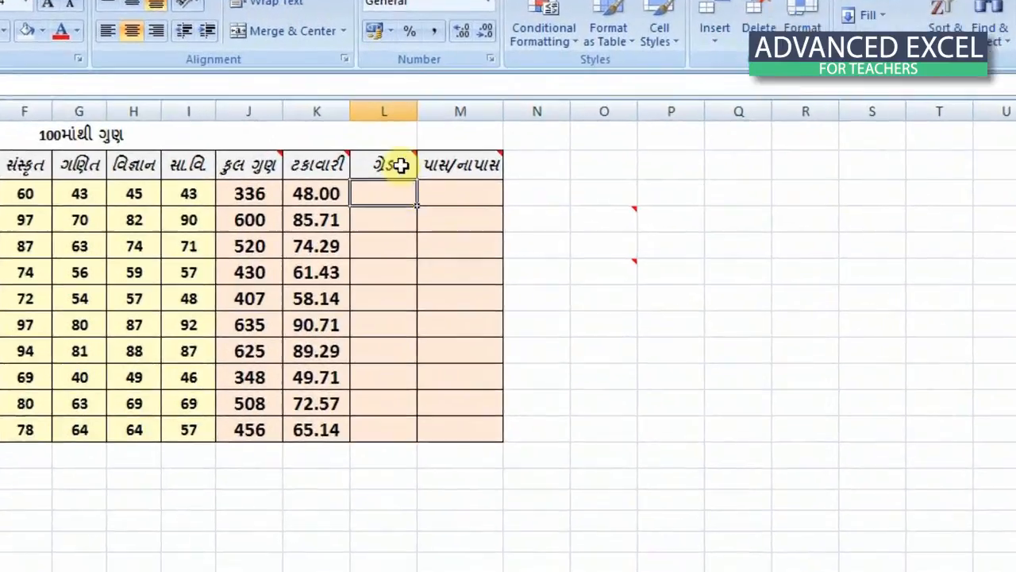
Examine the cell notes at O4 and O6 for the IF syntax and the nested IF grade formula
{"action": "mouse_move", "coordinate": [522, 181]}
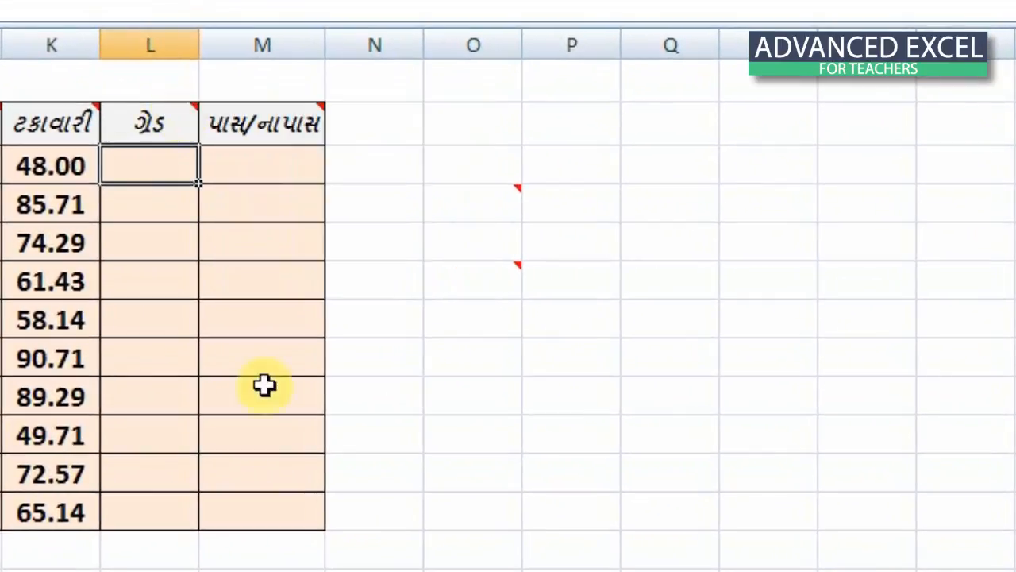
{"action": "mouse_move", "coordinate": [458, 208]}
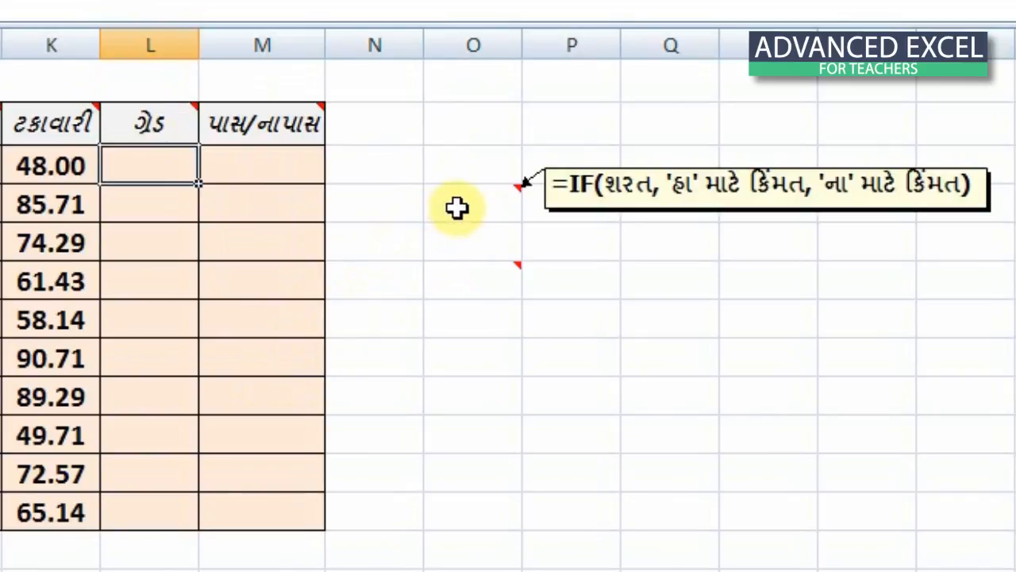
{"action": "left_click", "coordinate": [457, 208]}
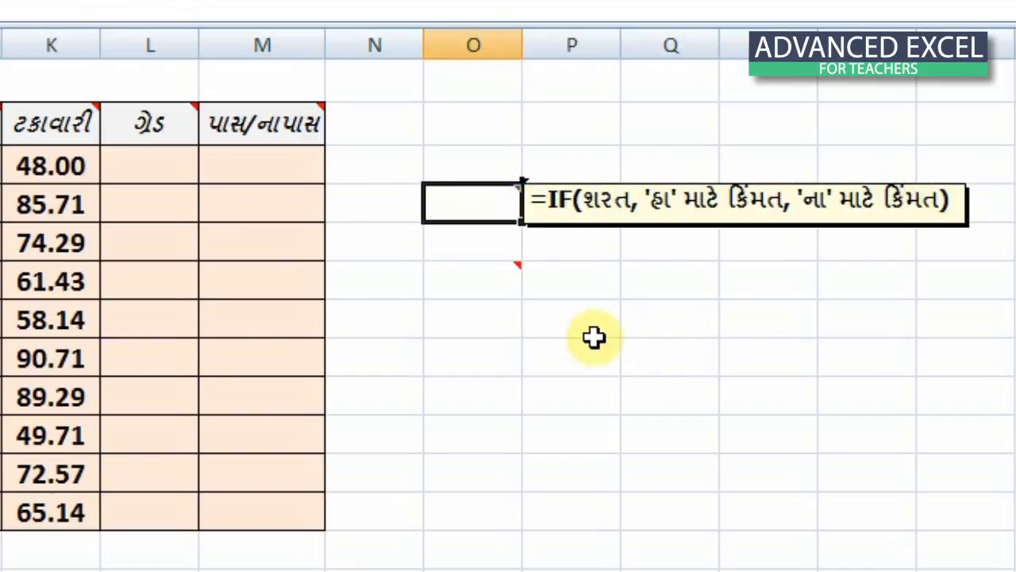
{"action": "mouse_move", "coordinate": [482, 295]}
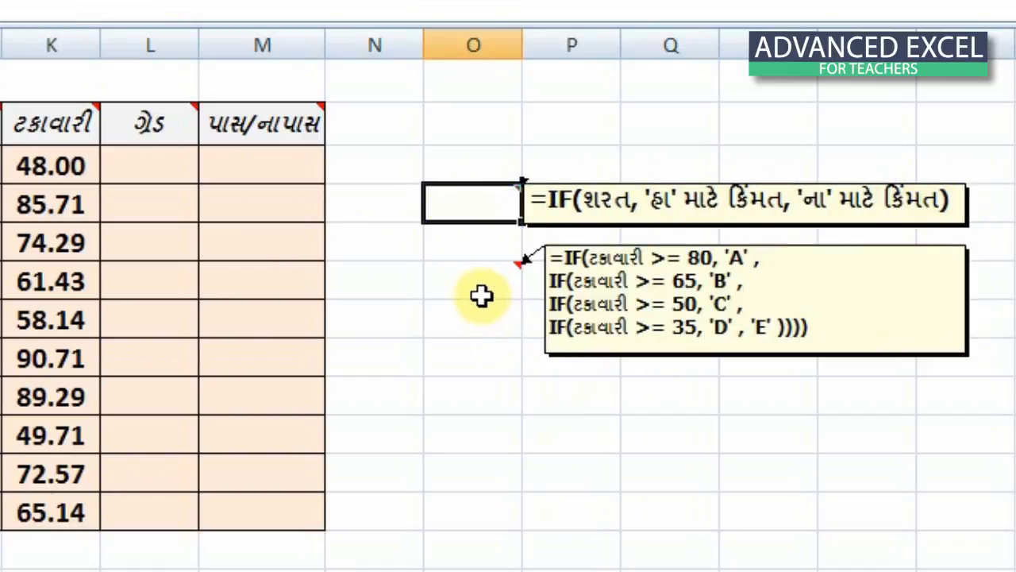
Begin the grade formula in L3 with the first condition, =IF(K3>=80,"A", following the nested IF note at O6
{"action": "left_click", "coordinate": [472, 287]}
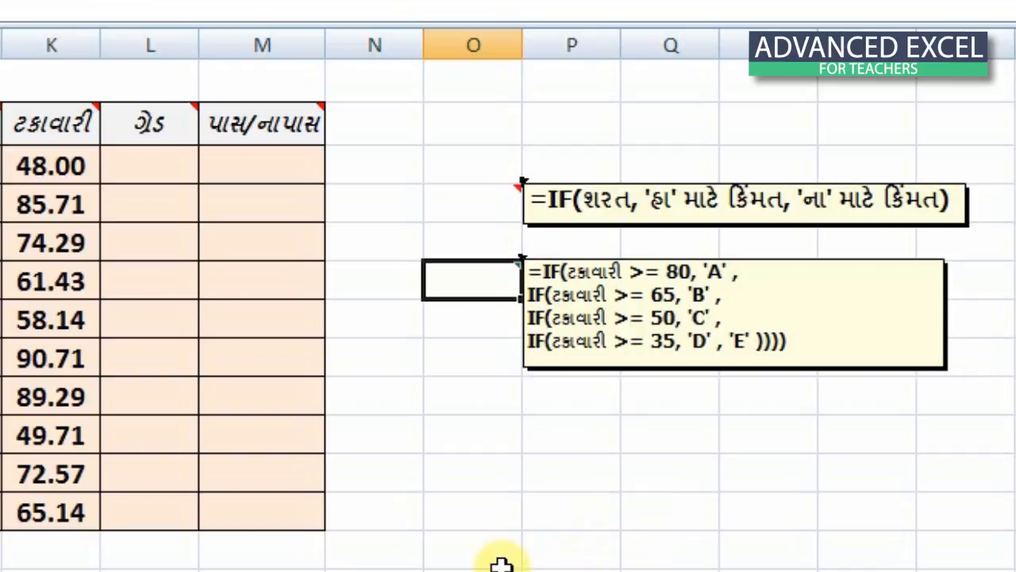
{"action": "left_click", "coordinate": [154, 174]}
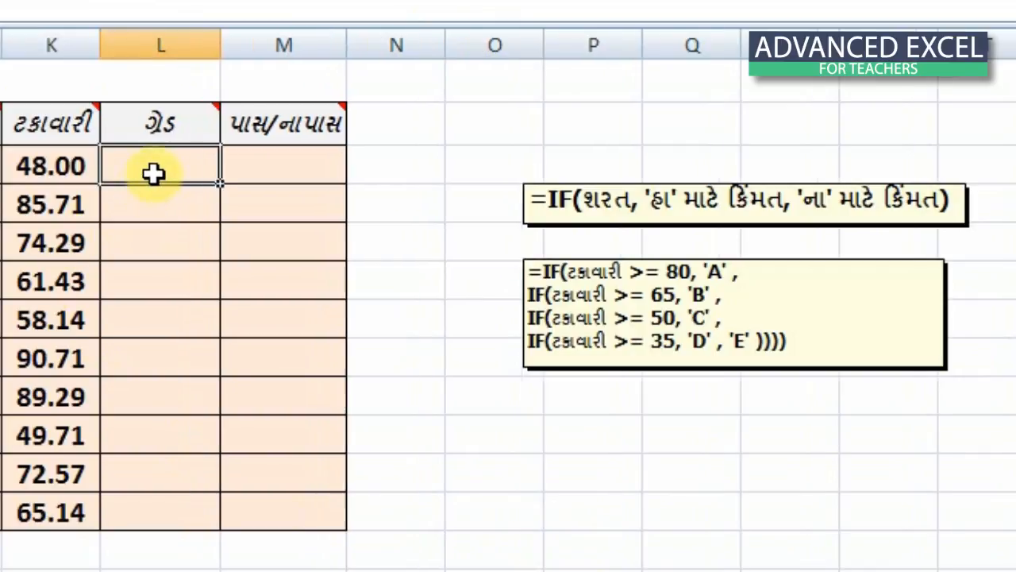
{"action": "type", "text": "="}
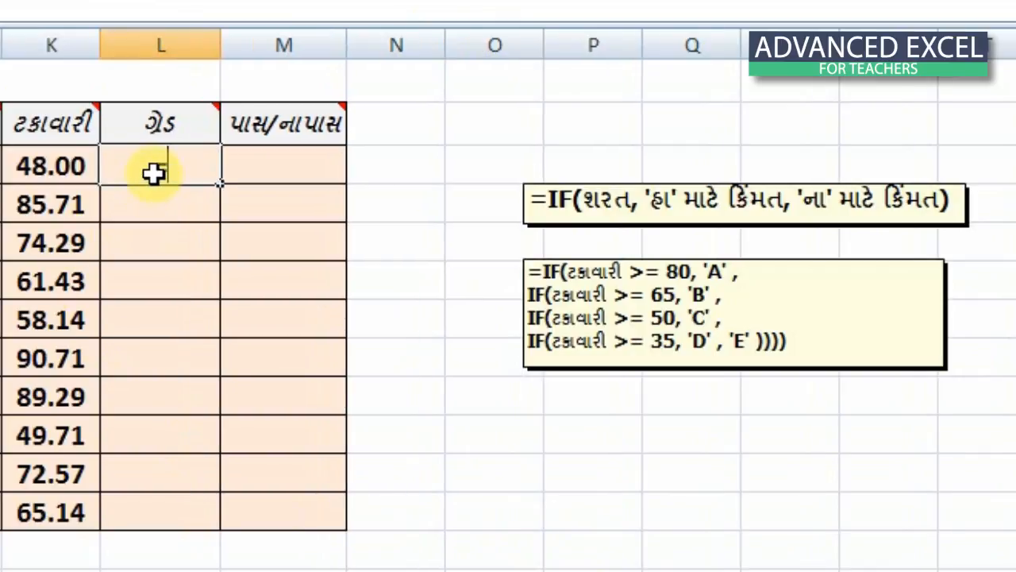
{"action": "type", "text": "if"}
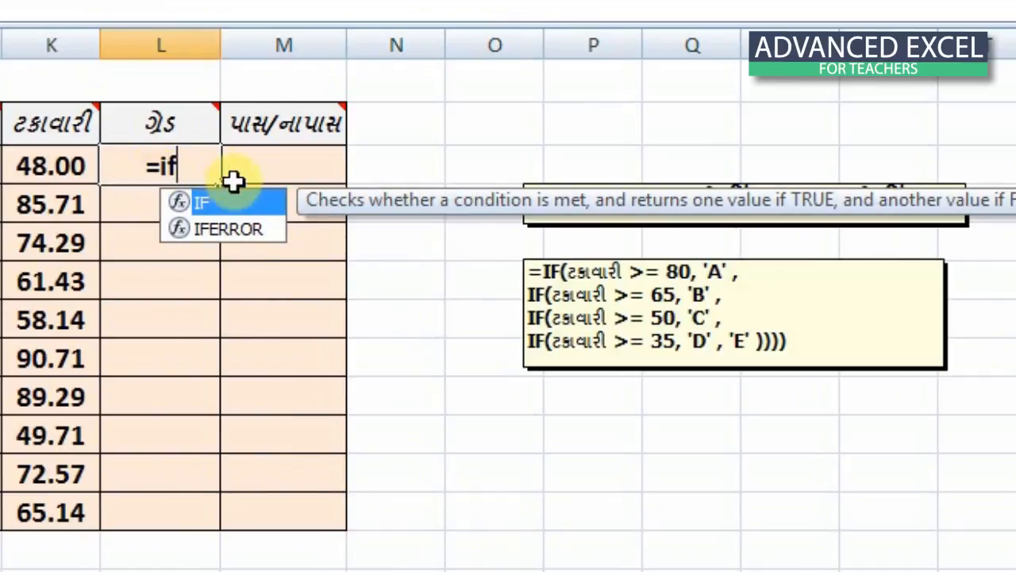
{"action": "double_click", "coordinate": [235, 201]}
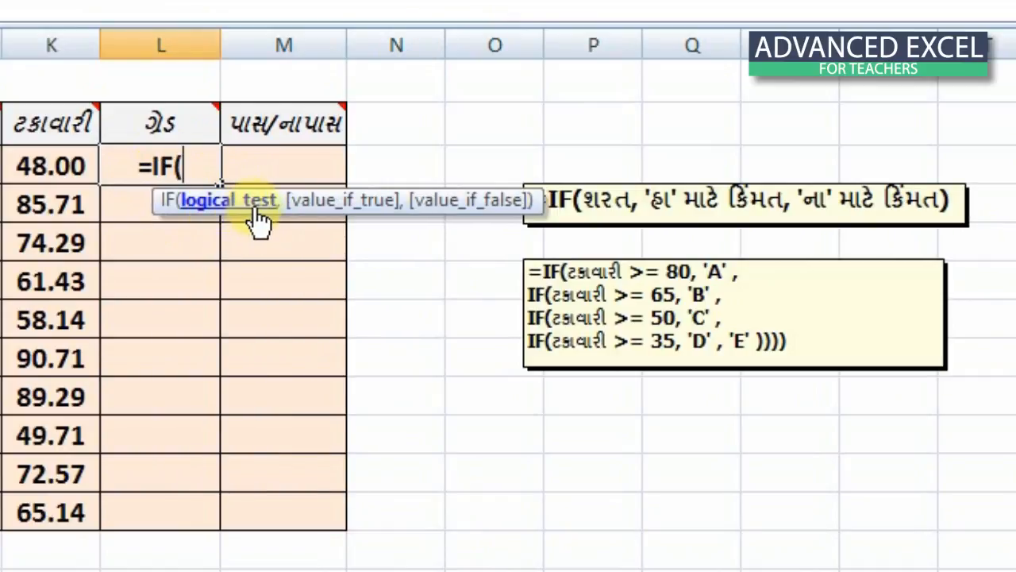
{"action": "left_click", "coordinate": [38, 166]}
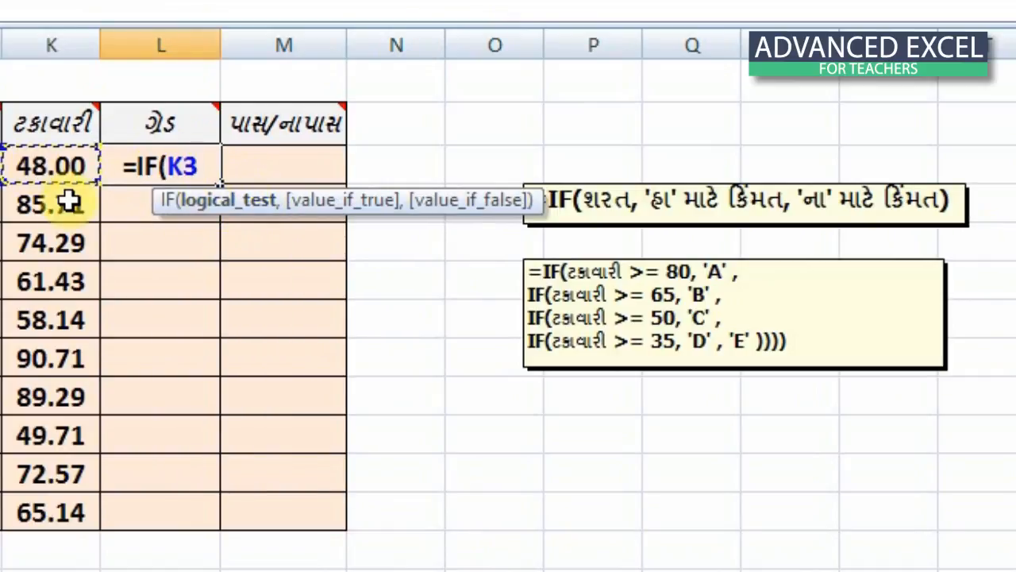
{"action": "type", "text": ">="}
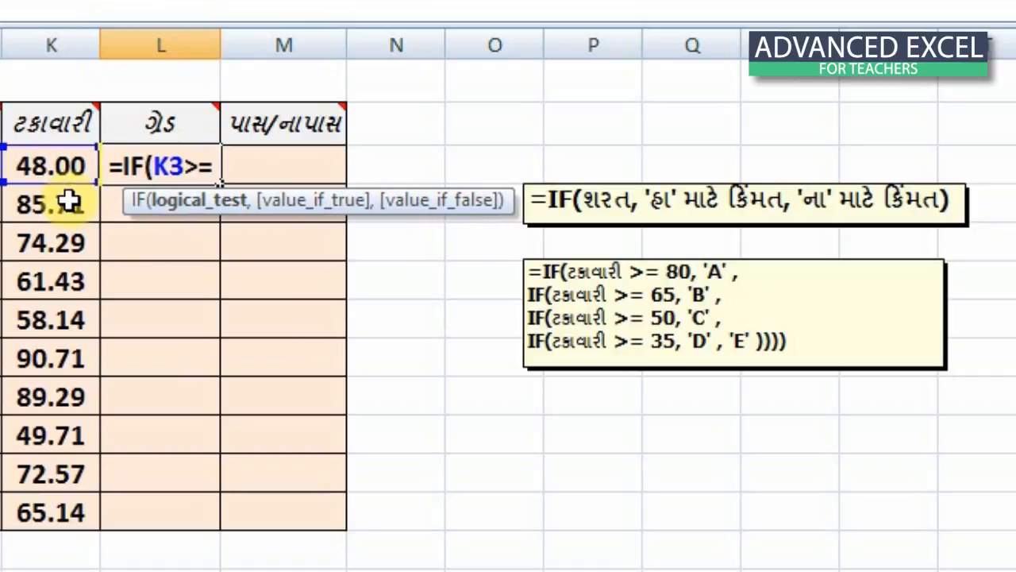
{"action": "type", "text": "80,"}
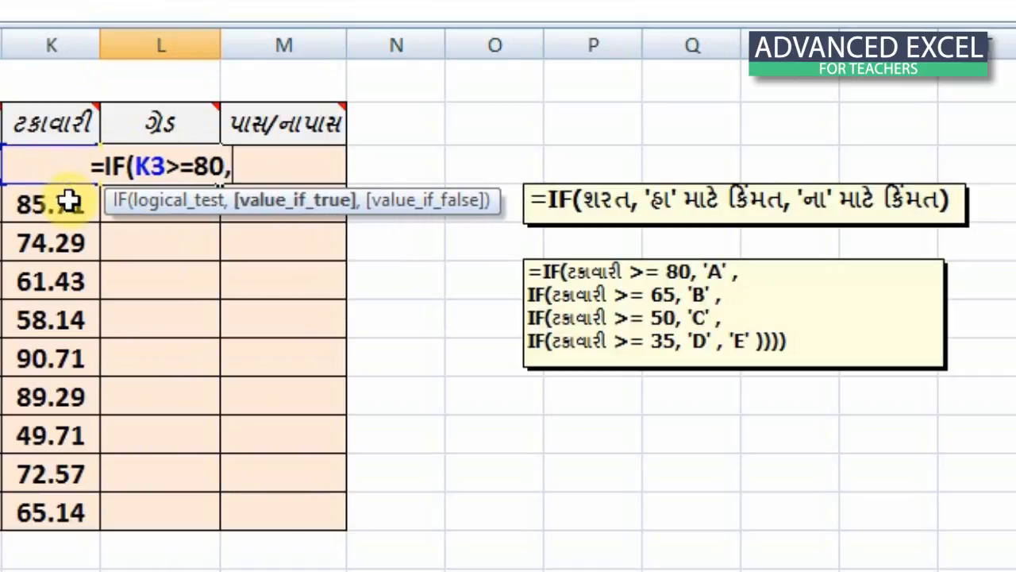
{"action": "type", "text": "\"A\""}
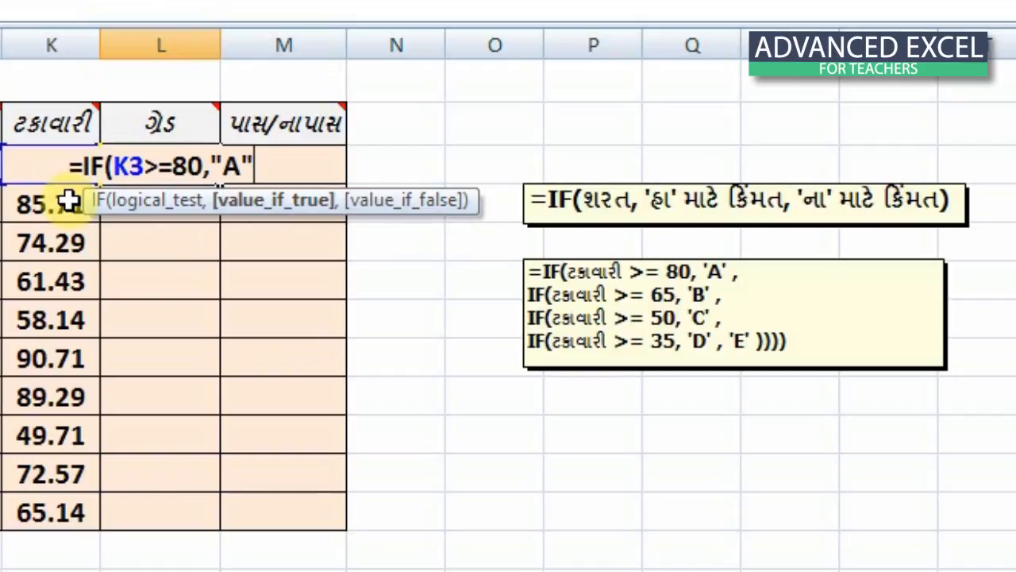
Extend the L3 grade formula with nested IF conditions giving "B" for K3>=65 and "C" for K3>=50
{"action": "type", "text": ",IF"}
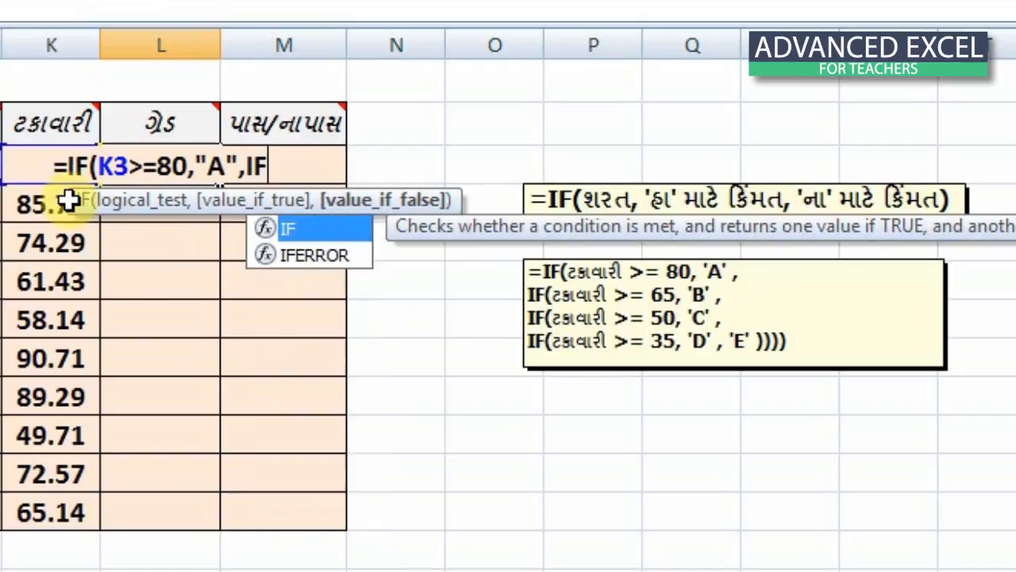
{"action": "type", "text": "(K"}
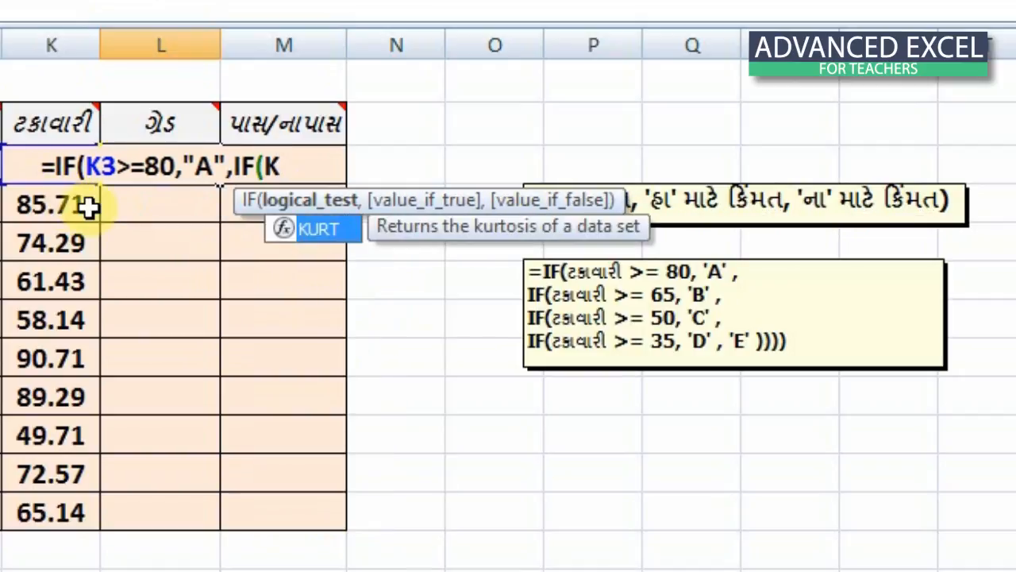
{"action": "type", "text": "3>="}
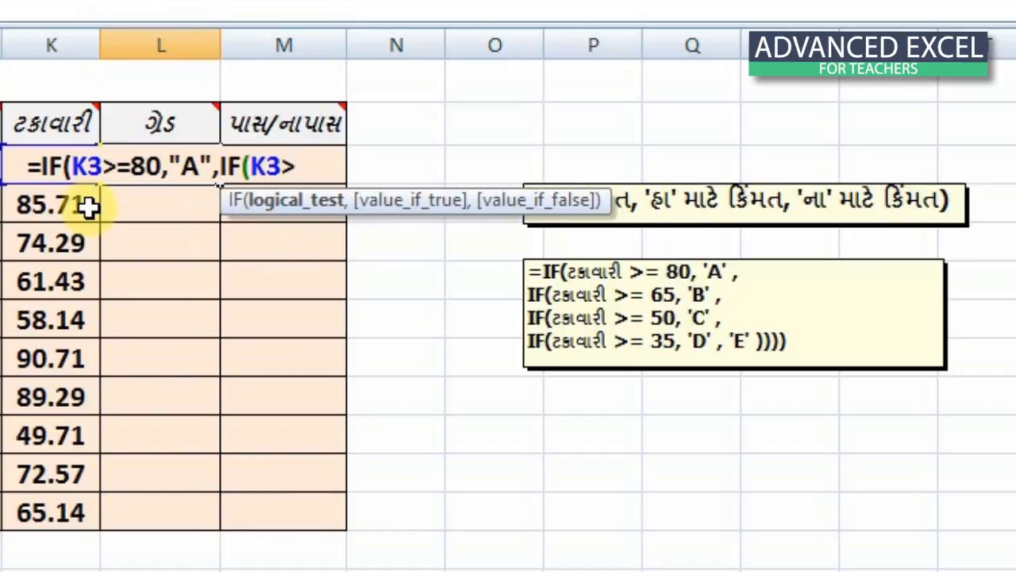
{"action": "type", "text": "65,"}
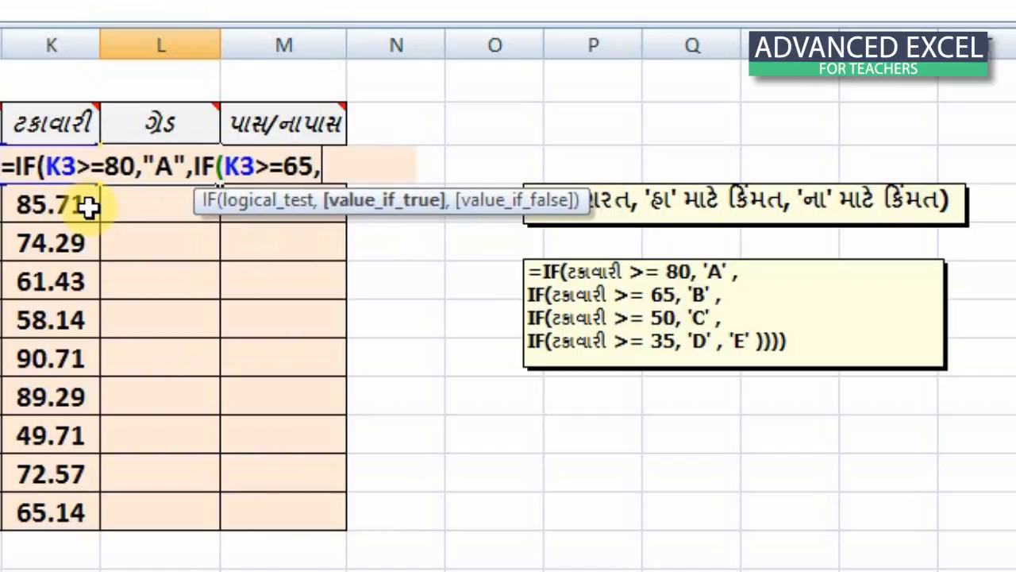
{"action": "type", "text": "\"B\",IF(K3>=50"}
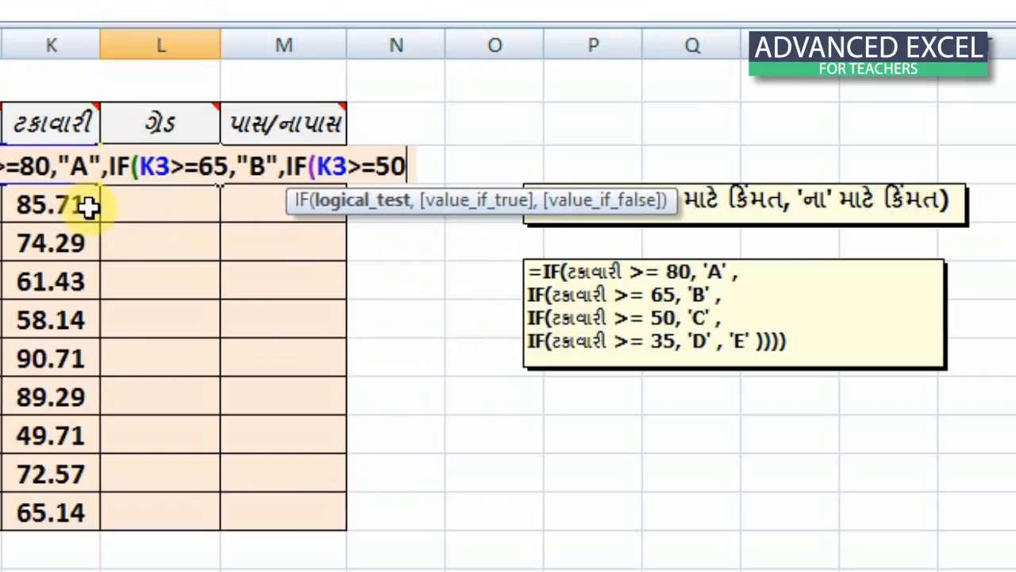
{"action": "type", "text": ",\"C\",IF("}
Complete the L3 formula with IF(K3>=35,"D","E") and its closing parentheses, and copy it down to L12
{"action": "left_click", "coordinate": [88, 207]}
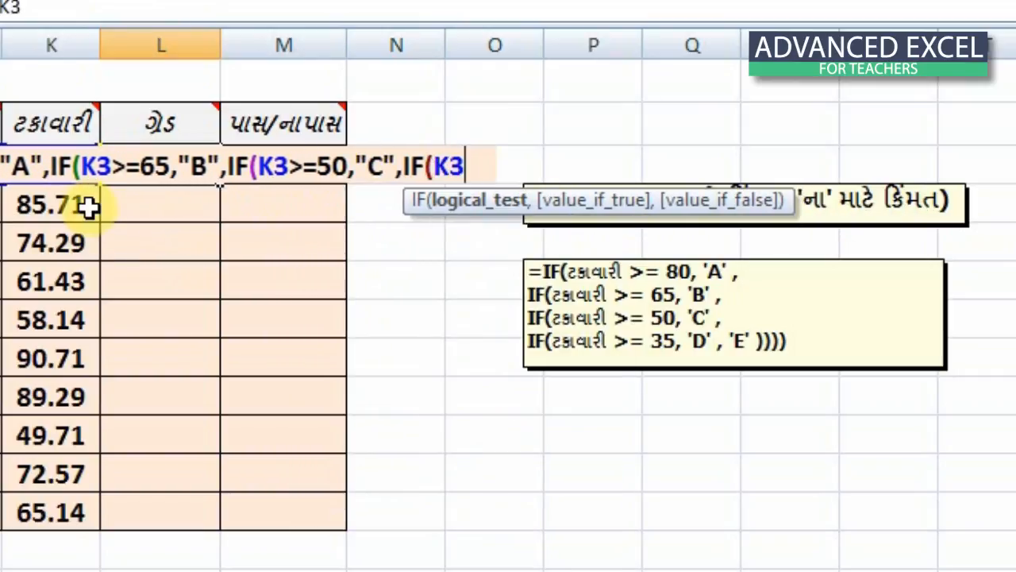
{"action": "type", "text": ">=35,\""}
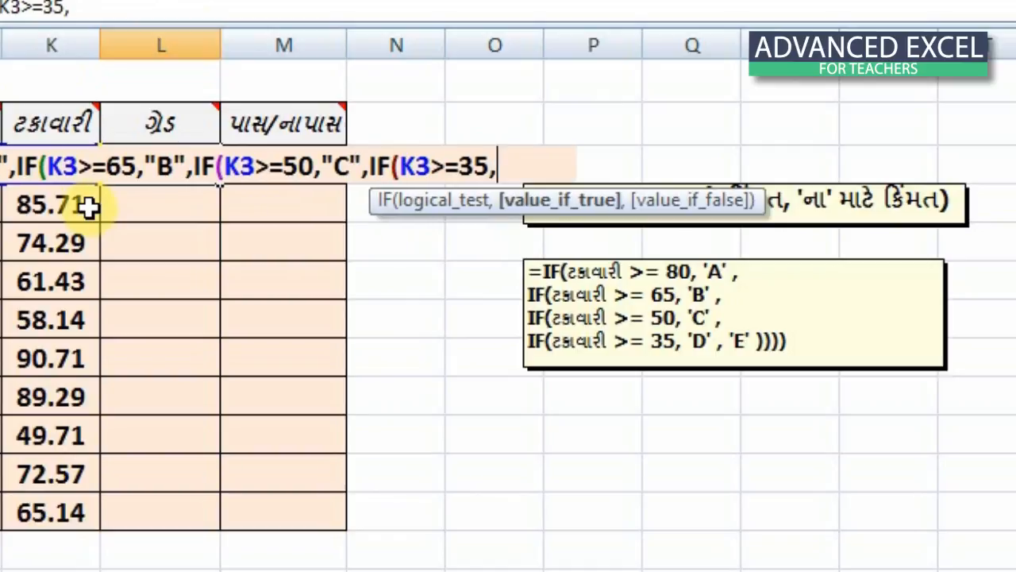
{"action": "type", "text": "D\""}
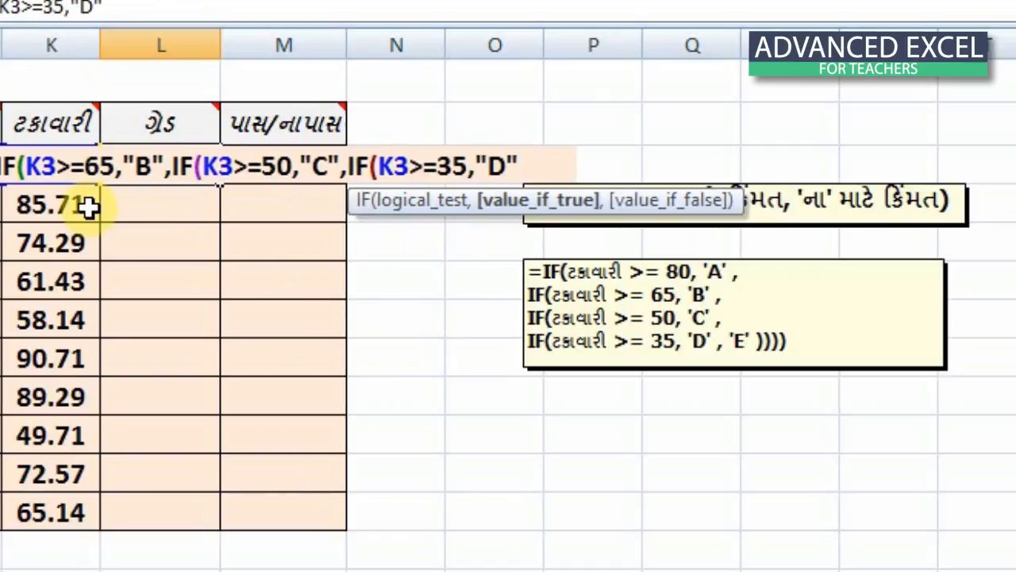
{"action": "type", "text": ",\"E\""}
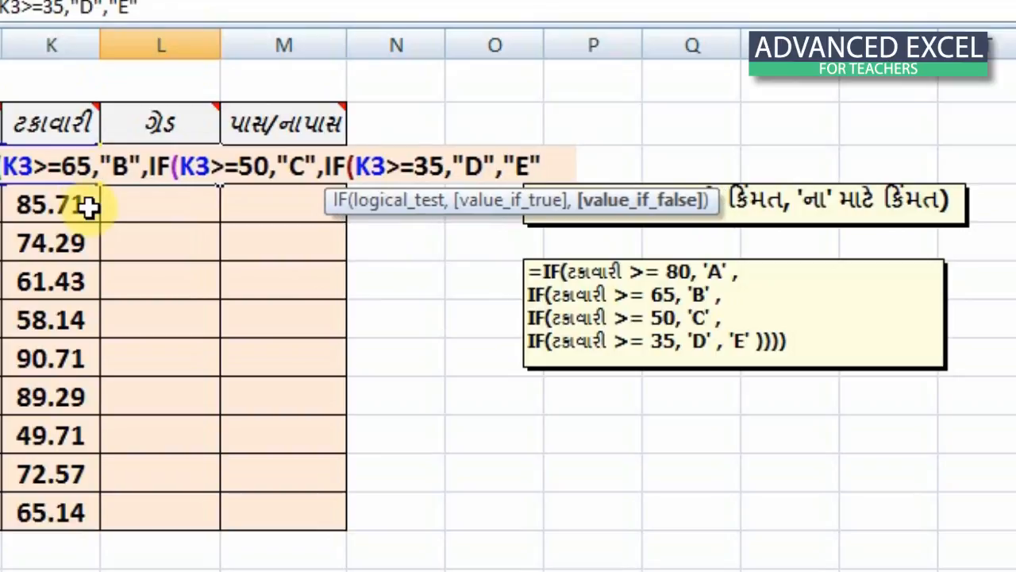
{"action": "type", "text": "))"}
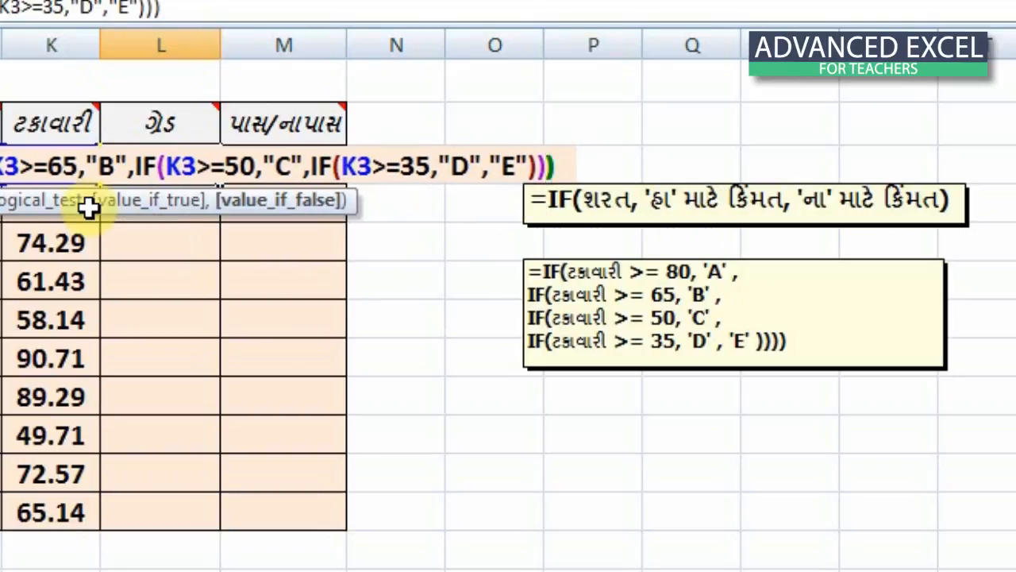
{"action": "key", "text": "Return"}
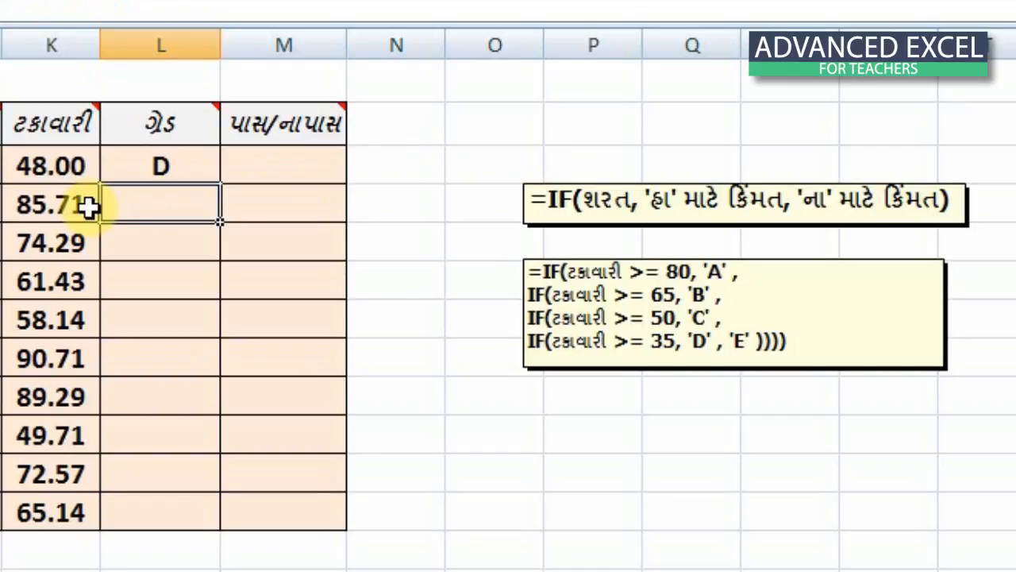
{"action": "left_click", "coordinate": [177, 161]}
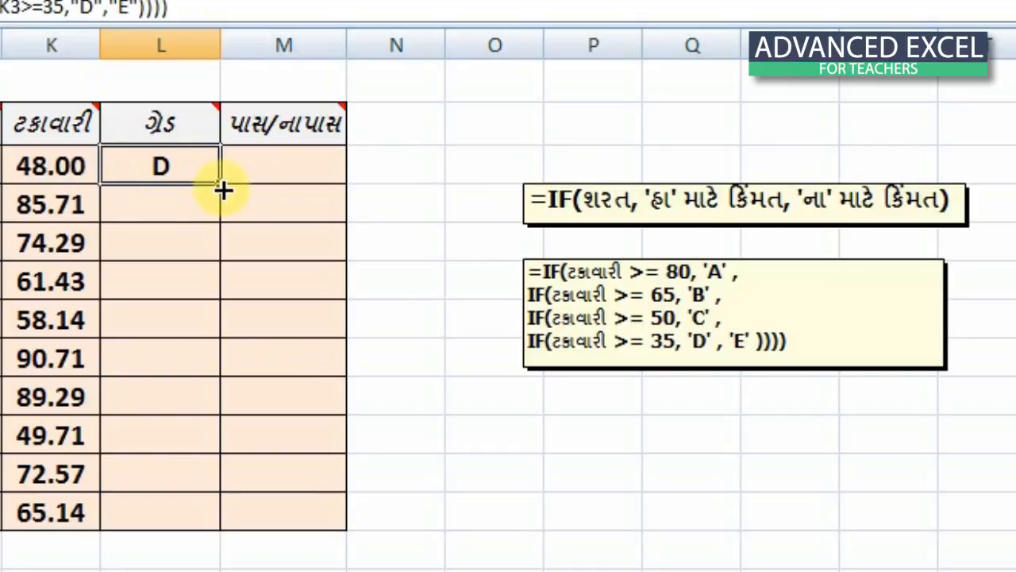
{"action": "double_click", "coordinate": [221, 185]}
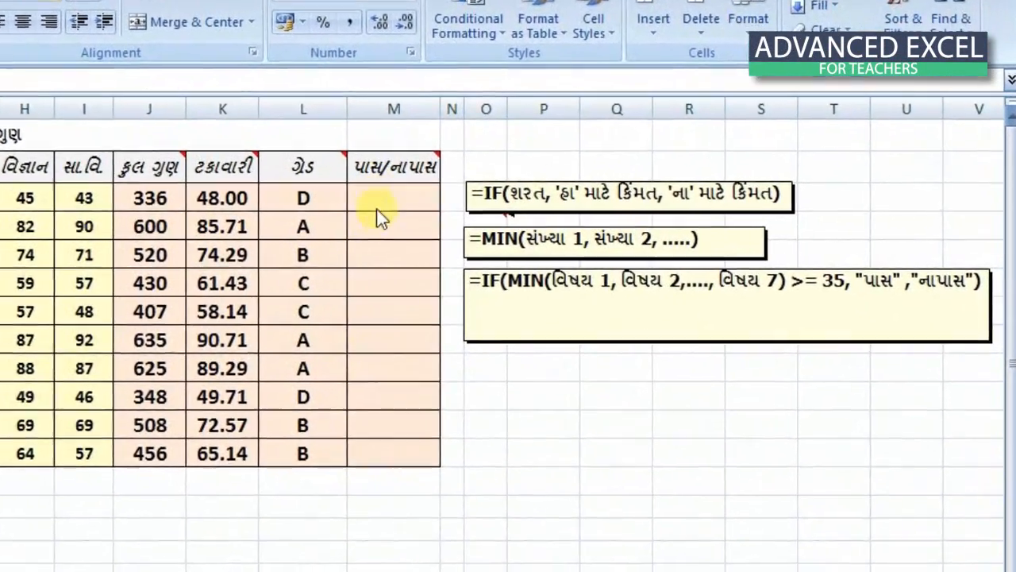
Enter =IF(MIN(C3:I3)>=35,"પાસ","નાપાસ") in M3 and copy the pass/fail formula down to M12
{"action": "left_click", "coordinate": [479, 202]}
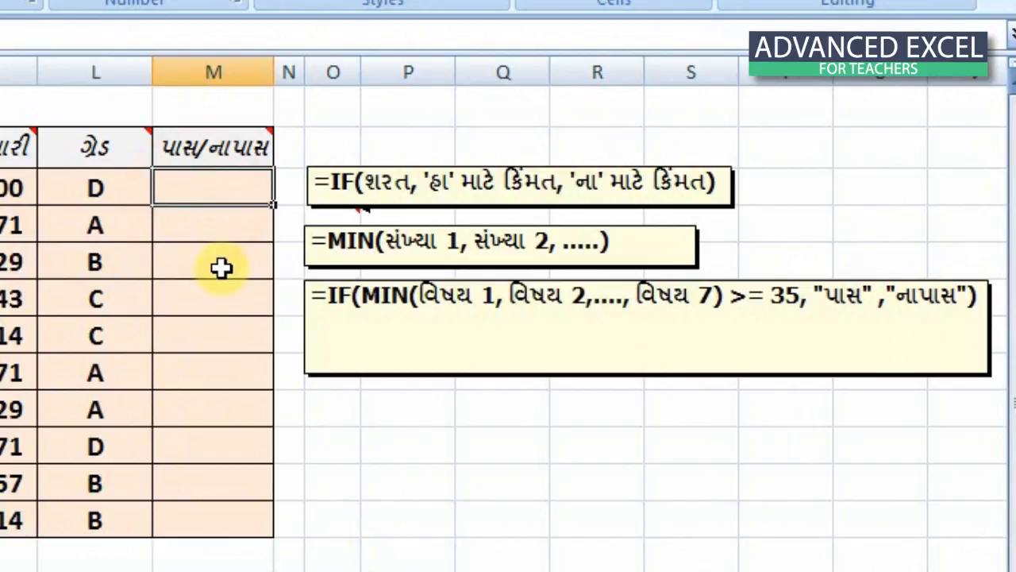
{"action": "mouse_move", "coordinate": [209, 148]}
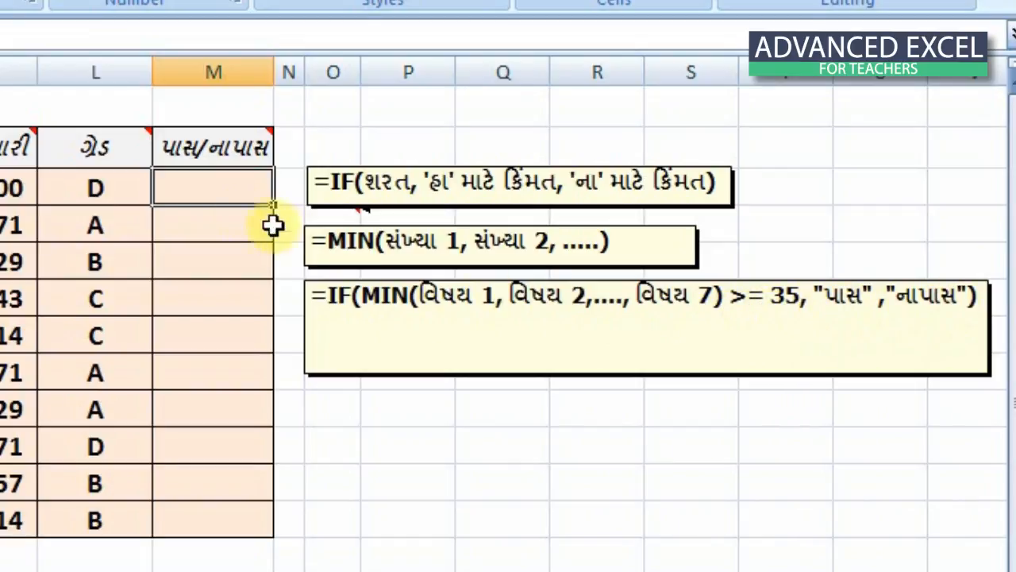
{"action": "left_click", "coordinate": [202, 187]}
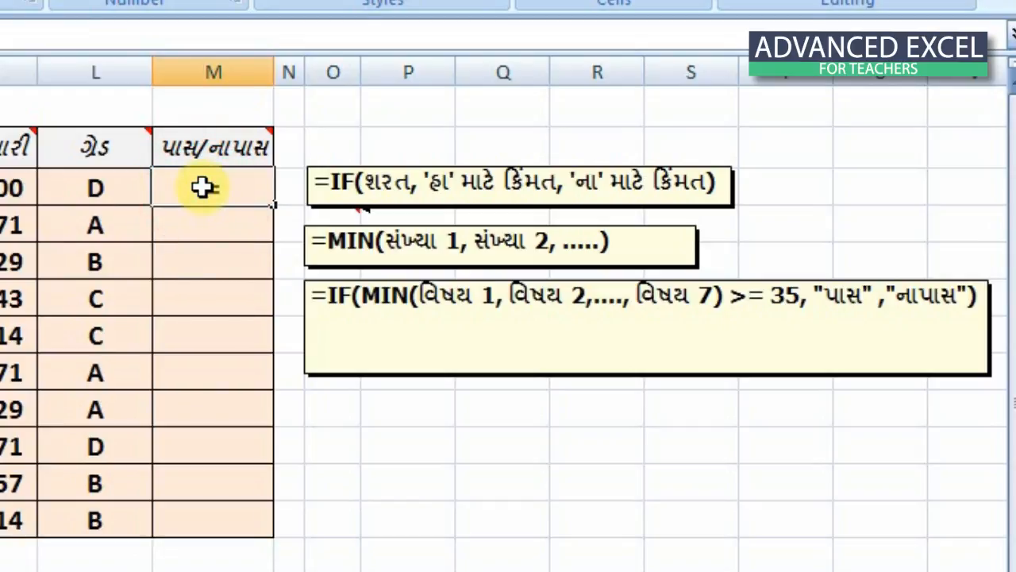
{"action": "type", "text": "=IF(MIN("}
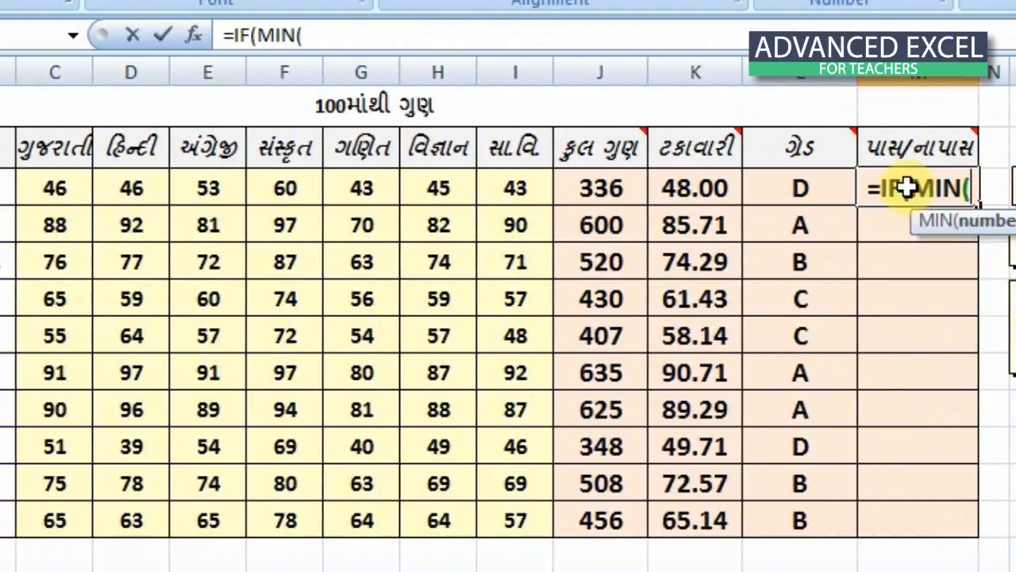
{"action": "left_click_drag", "start_coordinate": [55, 188], "coordinate": [497, 199]}
{"action": "type", "text": ")>=35,"}
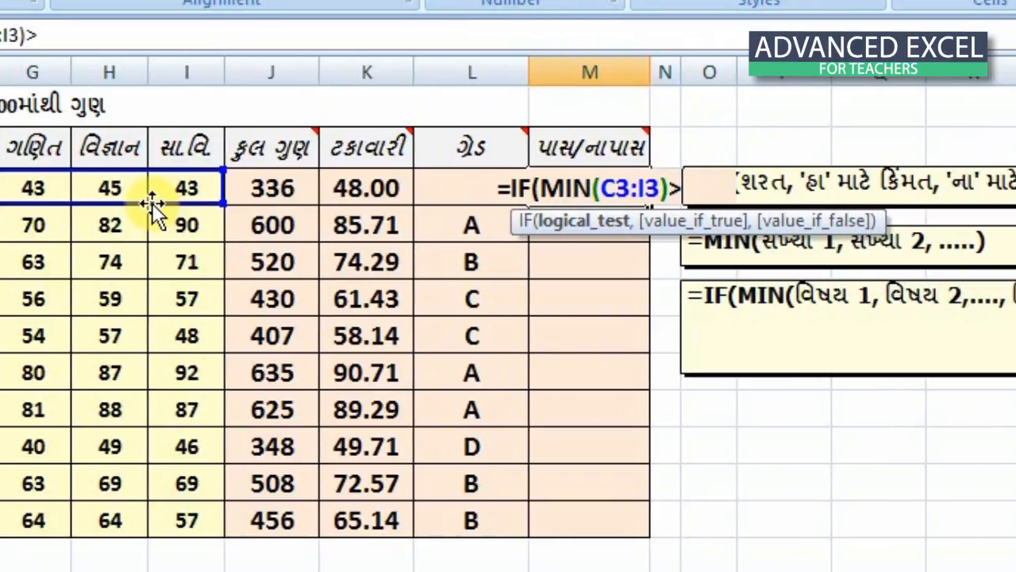
{"action": "type", "text": "\""}
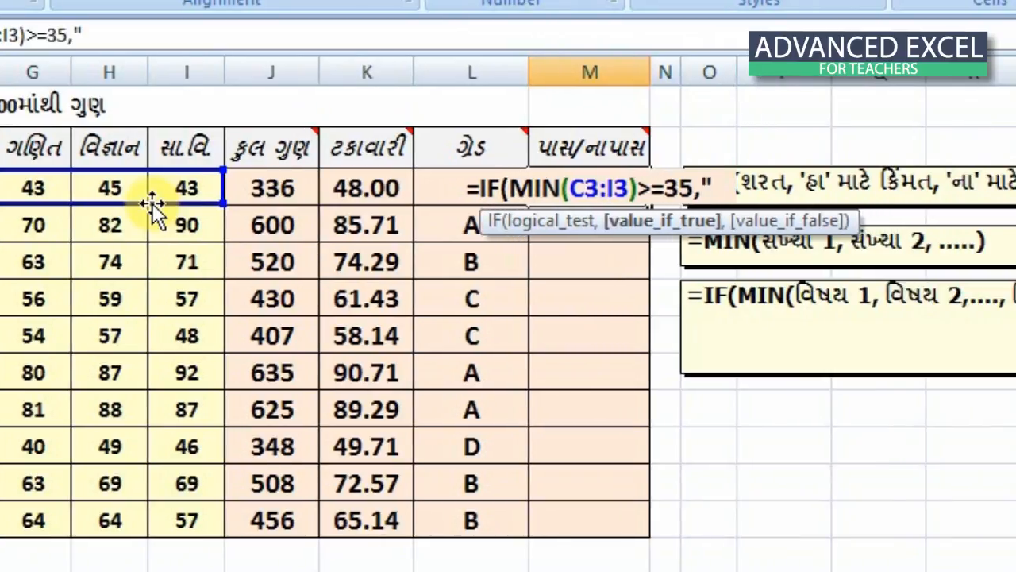
{"action": "type", "text": "પાસ\","}
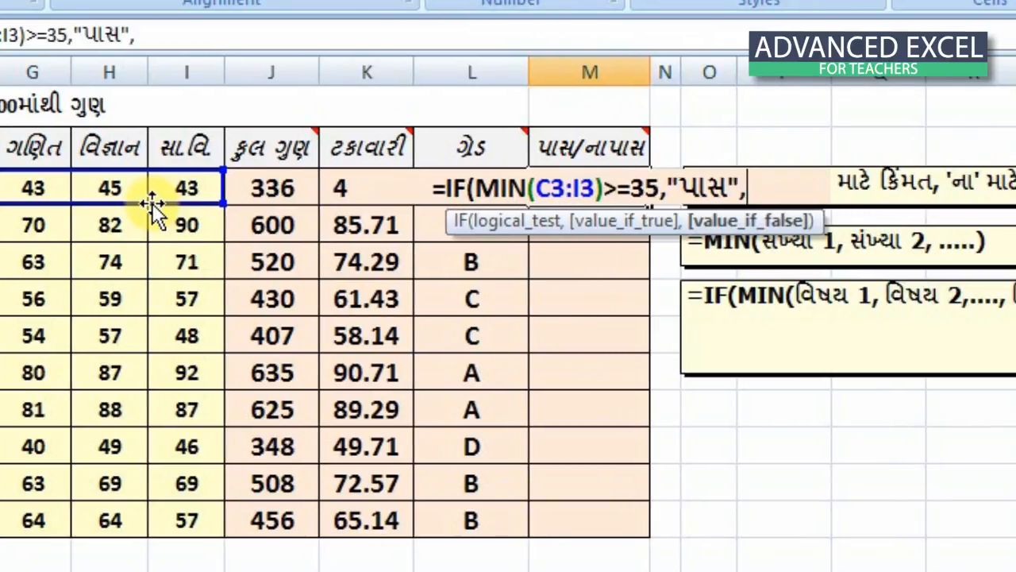
{"action": "type", "text": "\"નાપાસ\")"}
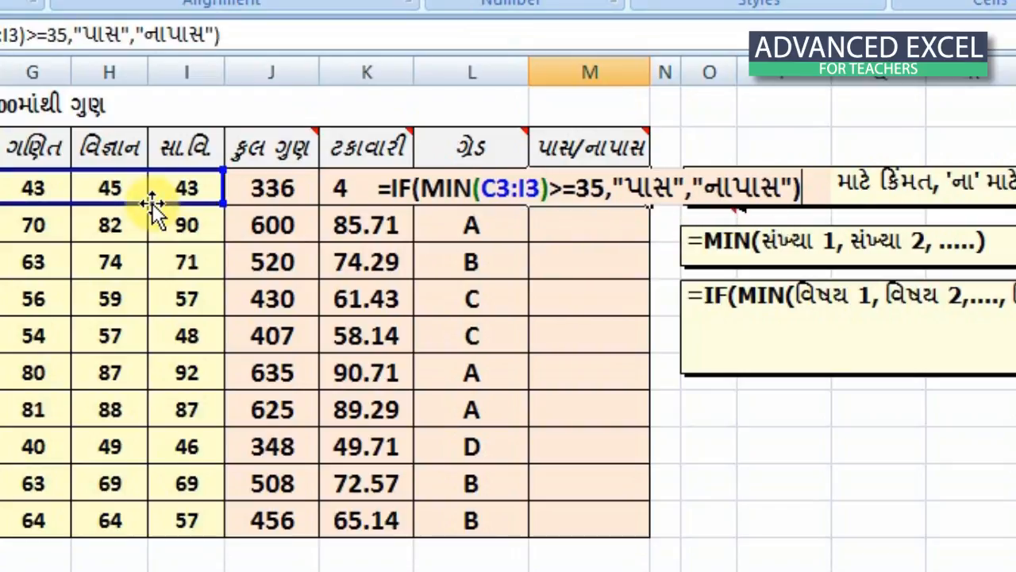
{"action": "key", "text": "Return"}
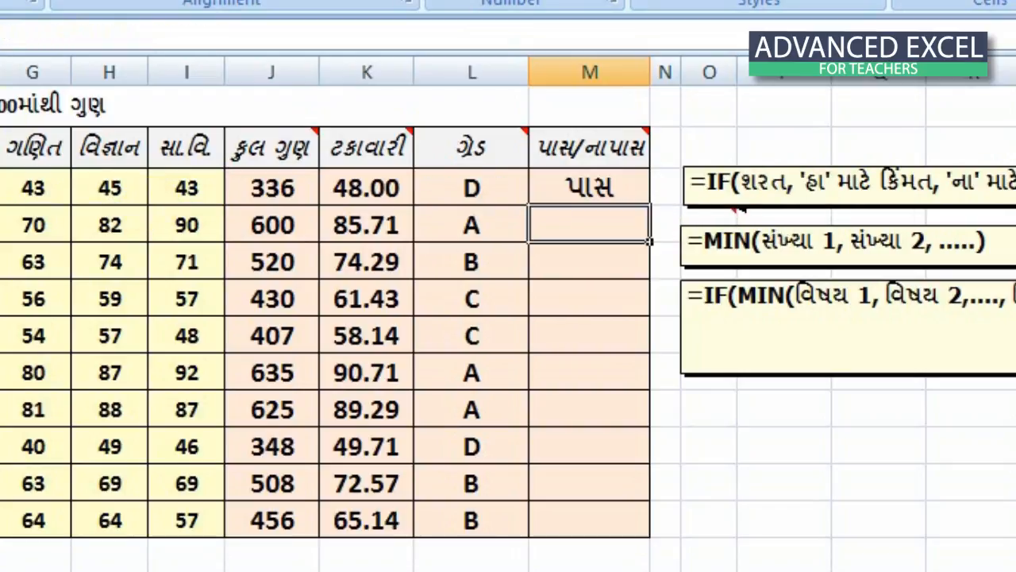
{"action": "left_click", "coordinate": [560, 193]}
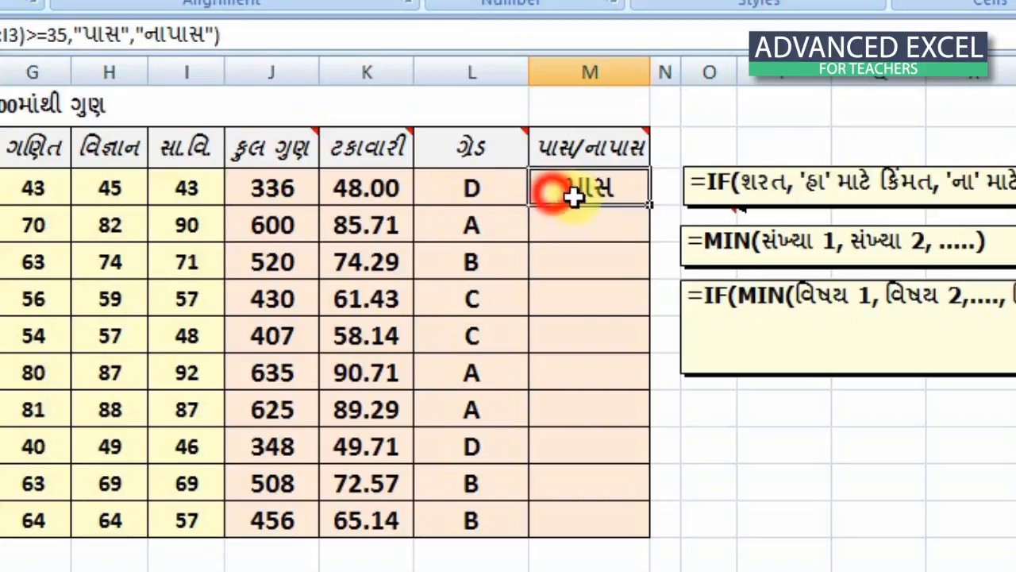
{"action": "double_click", "coordinate": [650, 207]}
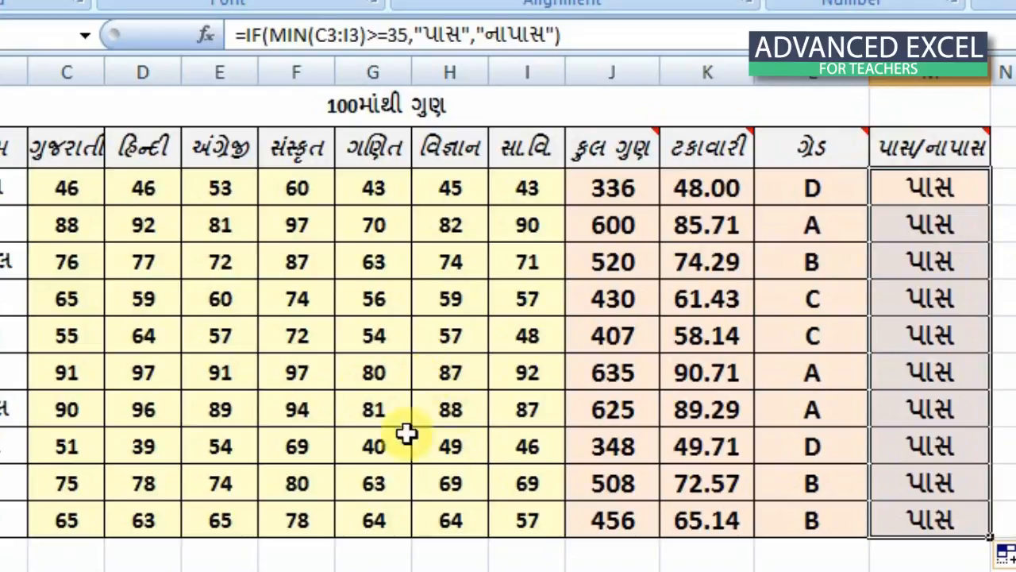
Test the pass/fail formula by changing the mark in E3 to 34 and the mark in G10 to 20
{"action": "left_click", "coordinate": [220, 191]}
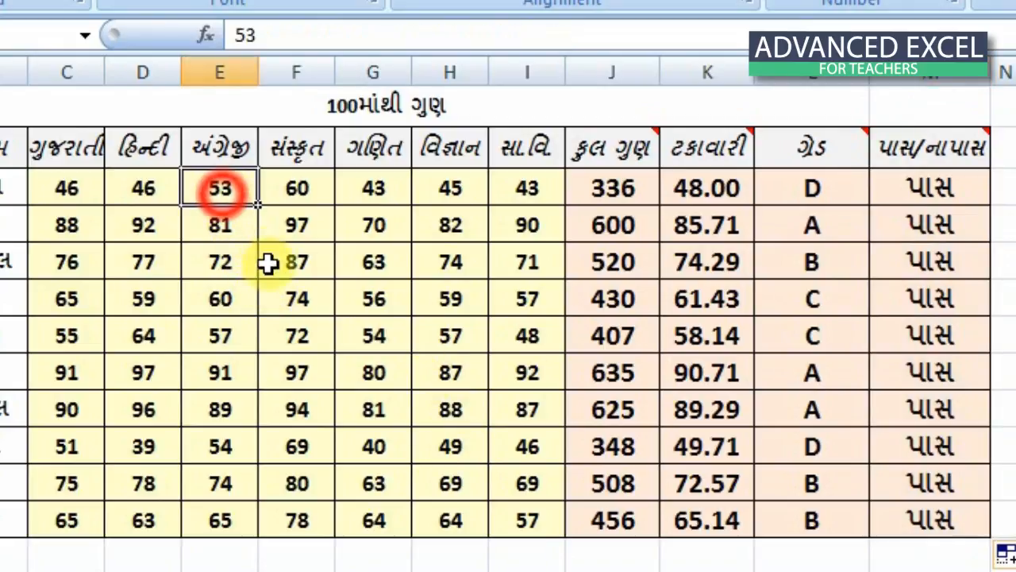
{"action": "type", "text": "3"}
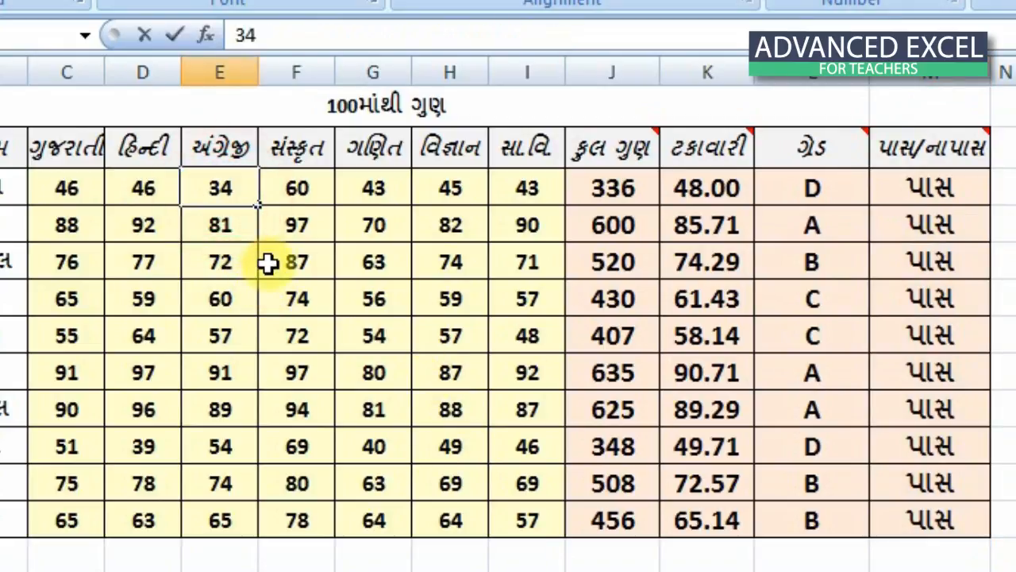
{"action": "key", "text": "Return"}
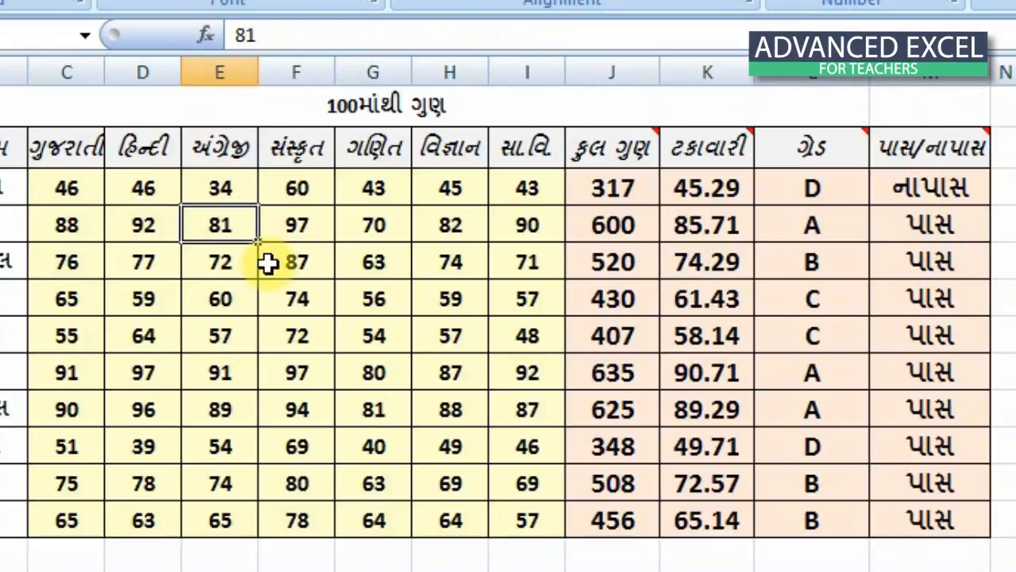
{"action": "left_click", "coordinate": [390, 450]}
{"action": "type", "text": "2"}
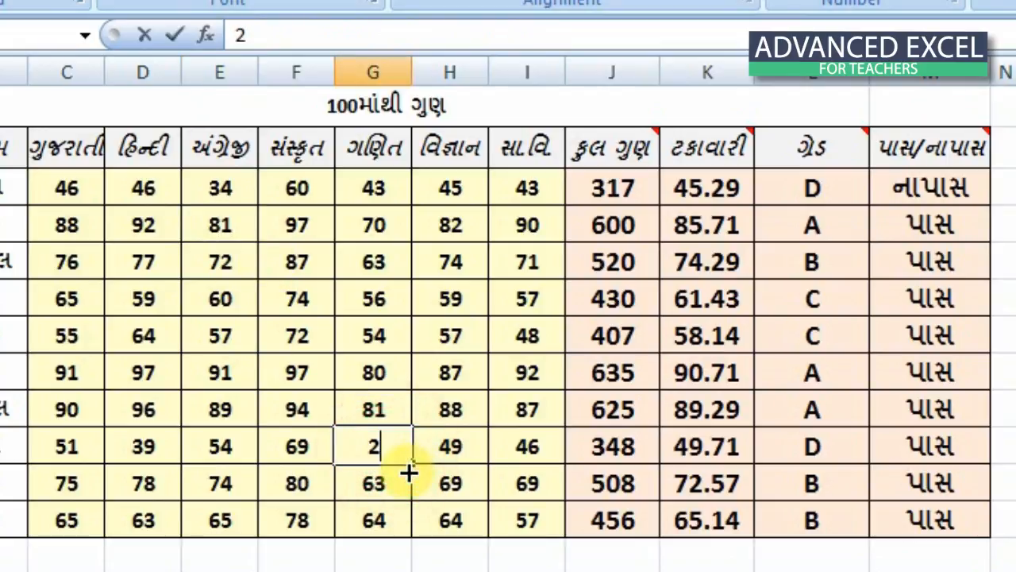
{"action": "key", "text": "Return"}
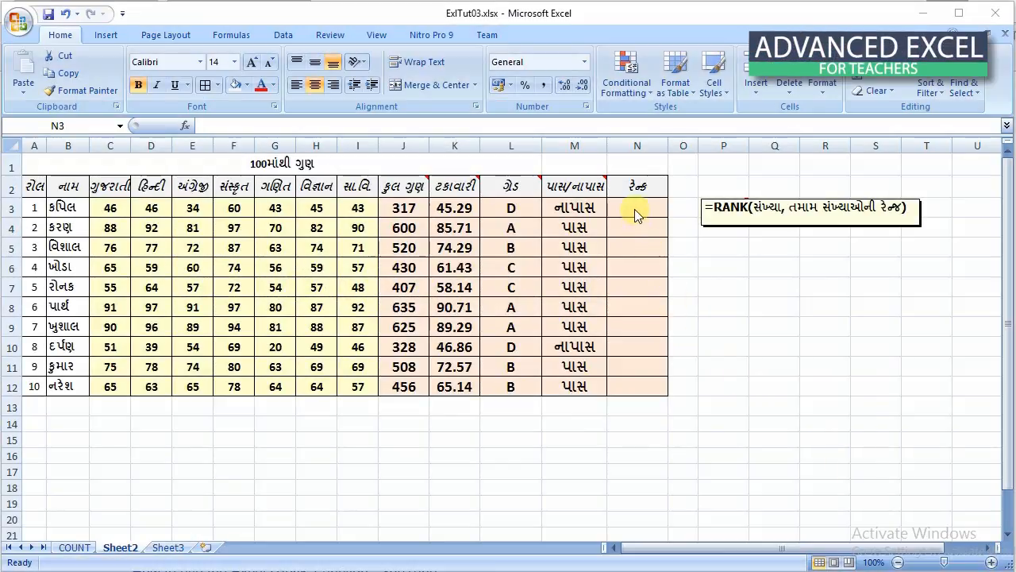
Enter the rank formula =RANK(J3,J3:J12) in N3, following the RANK syntax note beside the table
{"action": "left_click", "coordinate": [635, 209]}
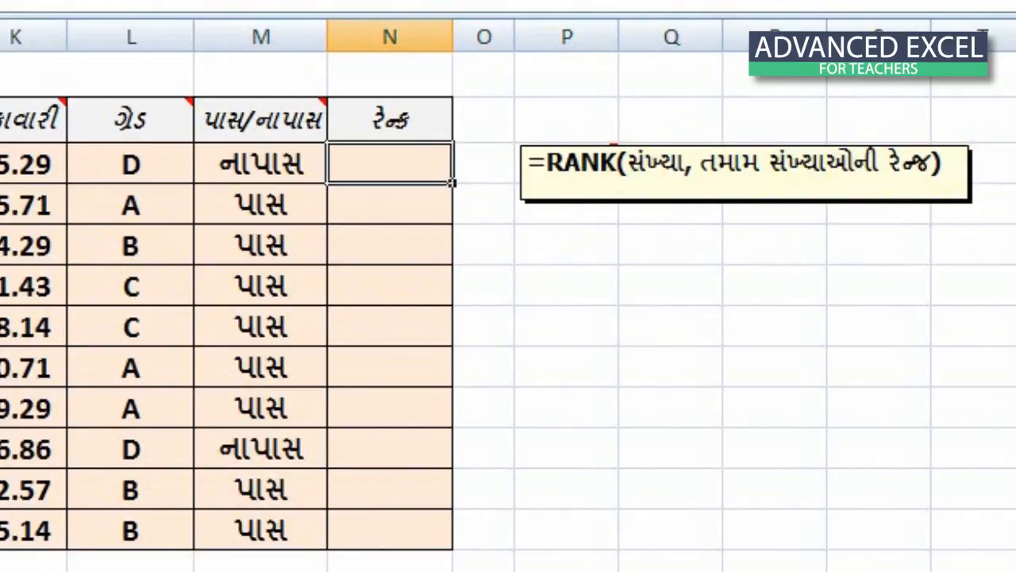
{"action": "left_click", "coordinate": [357, 169]}
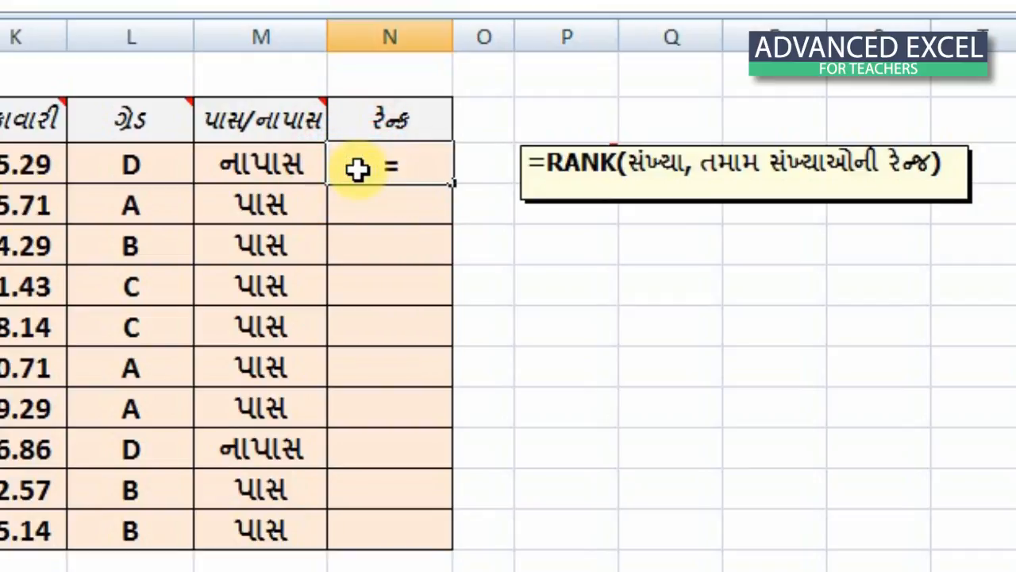
{"action": "type", "text": "=RANK("}
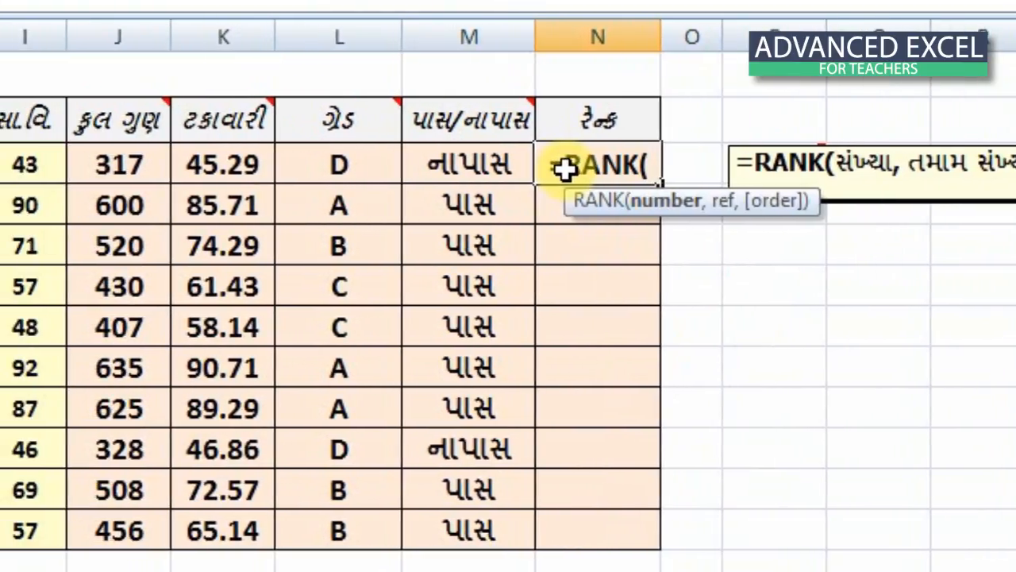
{"action": "left_click", "coordinate": [140, 165]}
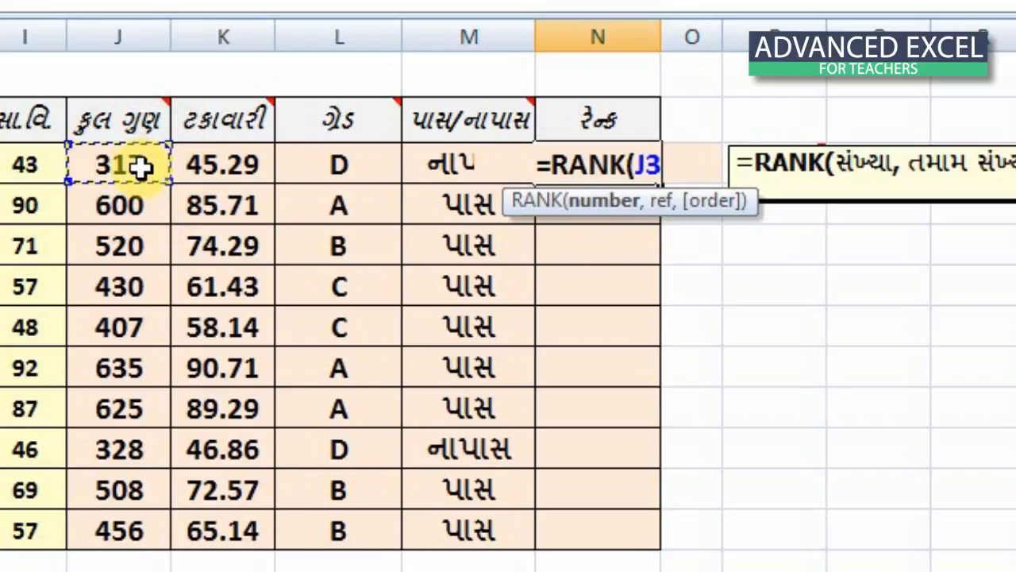
{"action": "type", "text": ","}
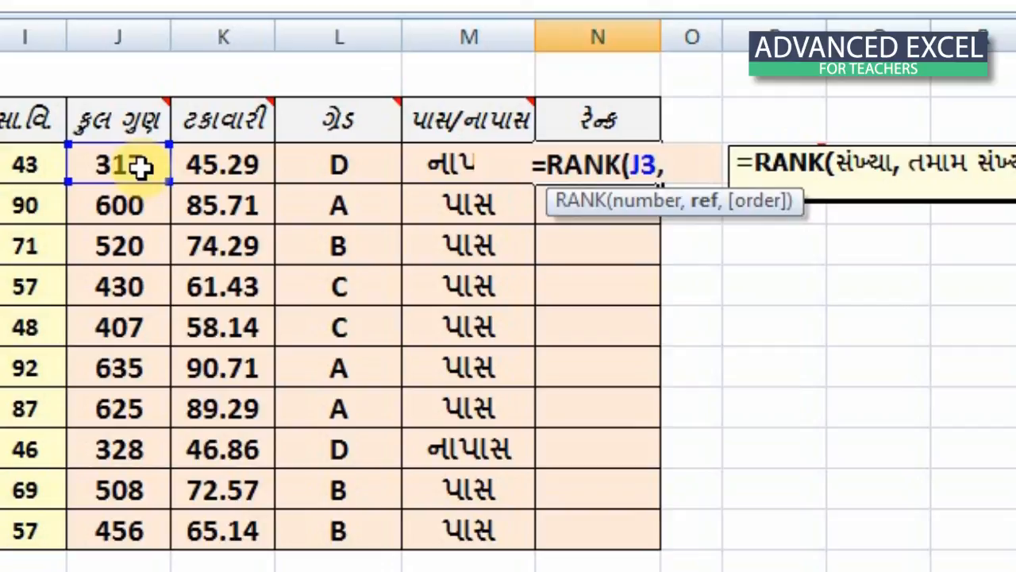
{"action": "left_click_drag", "start_coordinate": [117, 161], "coordinate": [155, 524]}
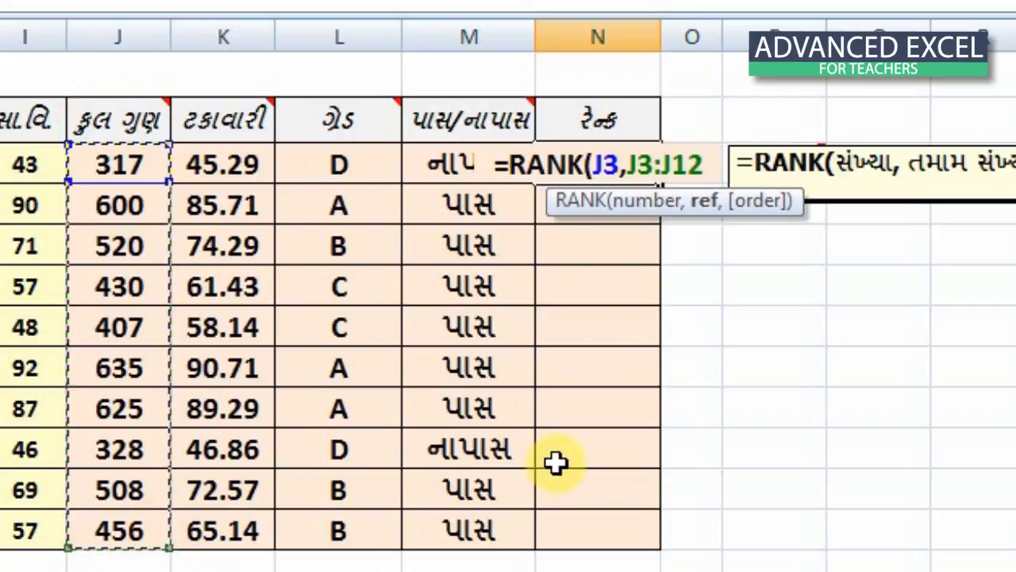
{"action": "type", "text": ")"}
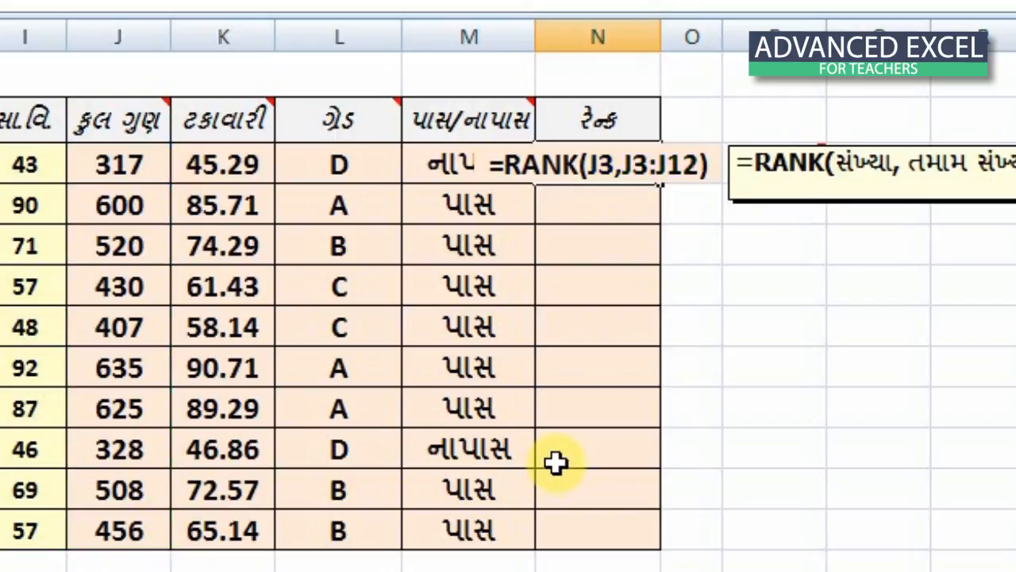
{"action": "key", "text": "Return"}
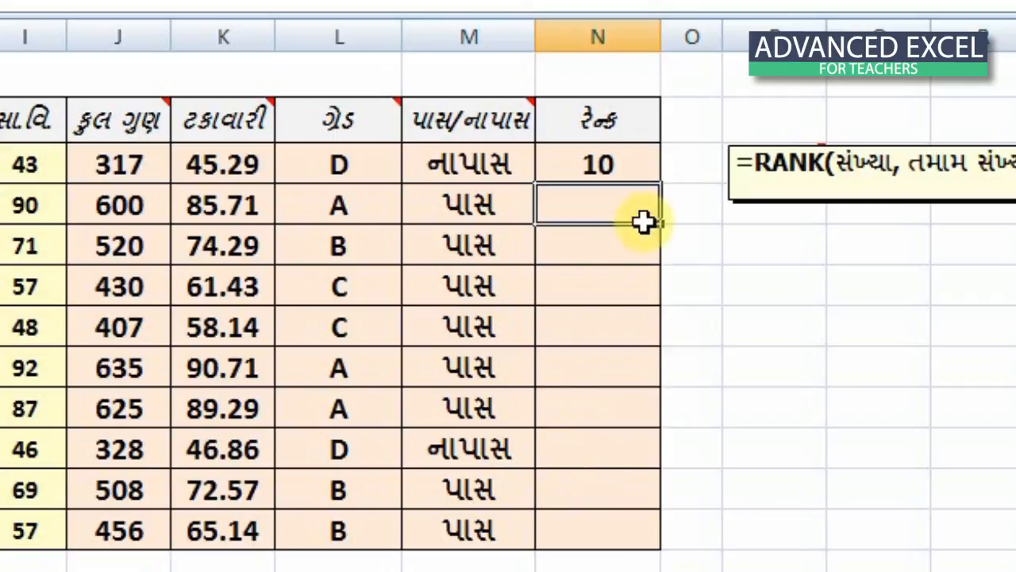
Copy the N3 rank formula down the rank column to N12 and select the ranks in N7:N9
{"action": "left_click", "coordinate": [633, 167]}
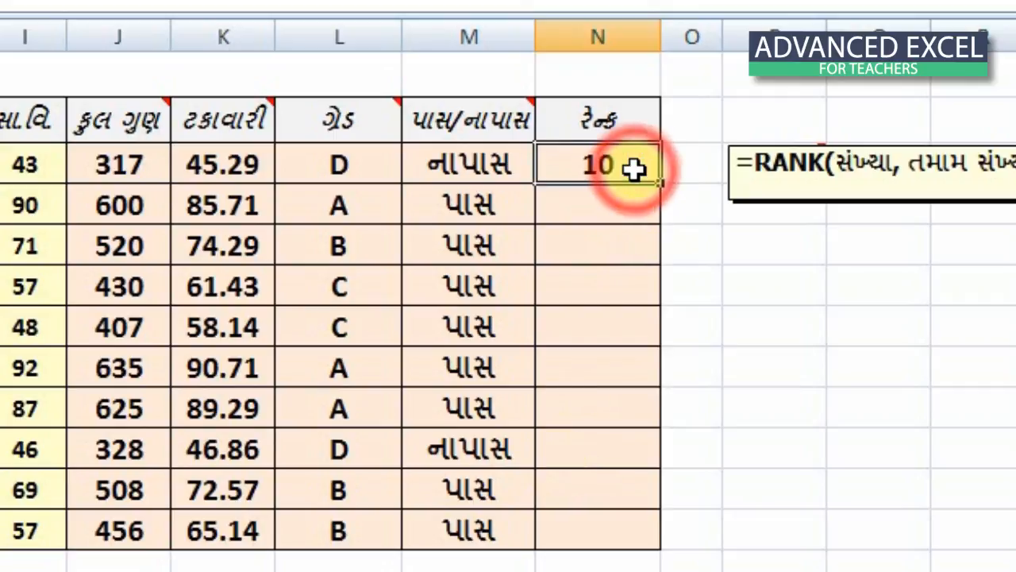
{"action": "double_click", "coordinate": [659, 184]}
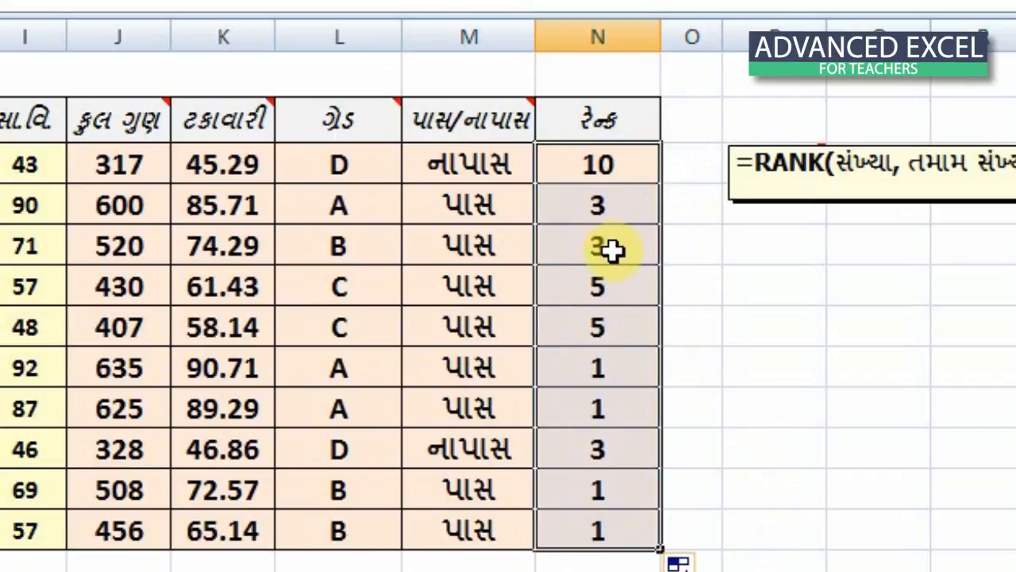
{"action": "left_click_drag", "start_coordinate": [609, 330], "coordinate": [640, 417]}
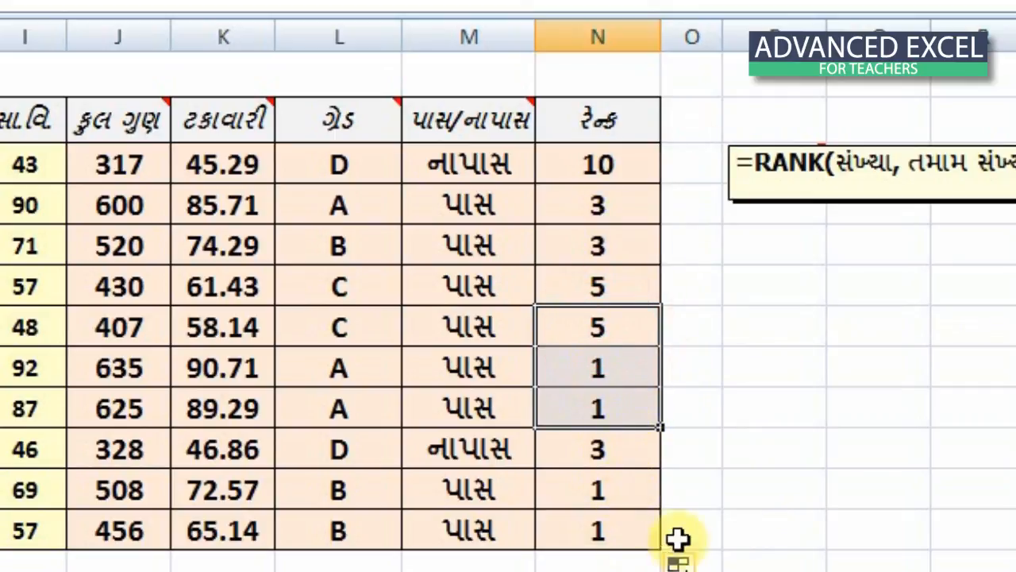
Examine which J-column ranges the copied rank formulas in N4 and N12 refer to
{"action": "left_click", "coordinate": [598, 210]}
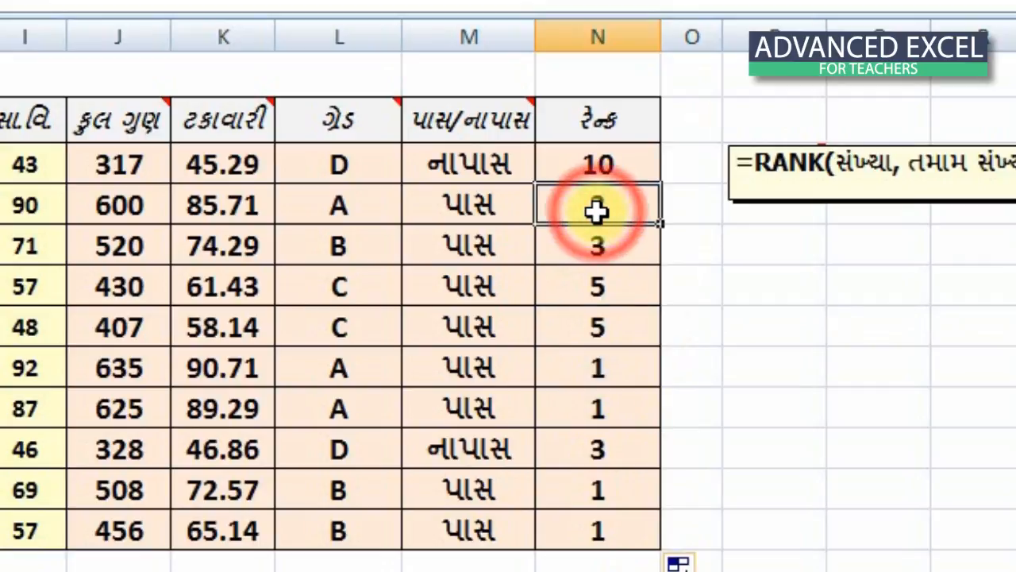
{"action": "double_click", "coordinate": [597, 211]}
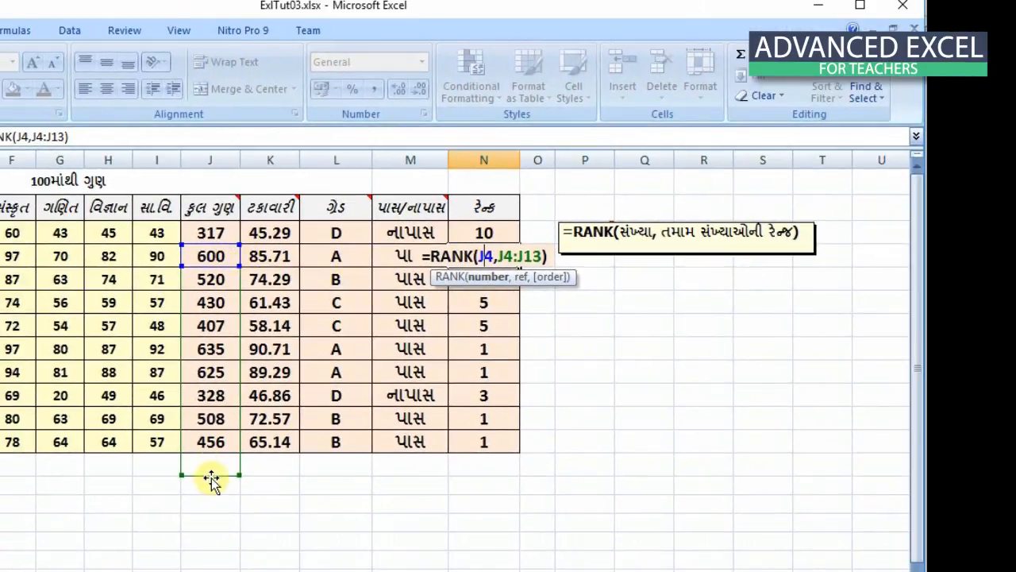
{"action": "left_click_drag", "start_coordinate": [211, 481], "coordinate": [211, 477]}
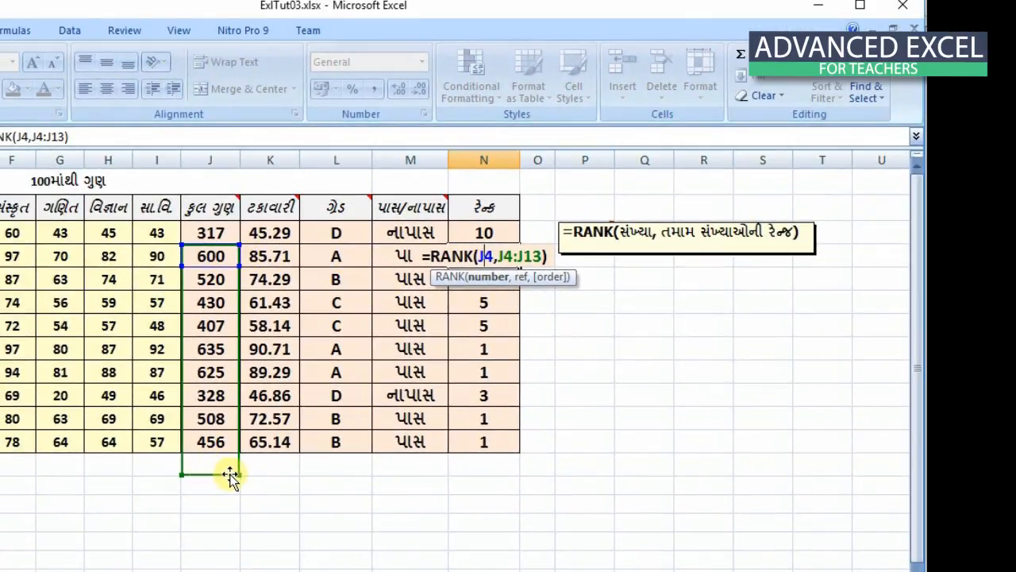
{"action": "key", "text": "Return"}
{"action": "left_click", "coordinate": [484, 441]}
{"action": "double_click", "coordinate": [484, 441]}
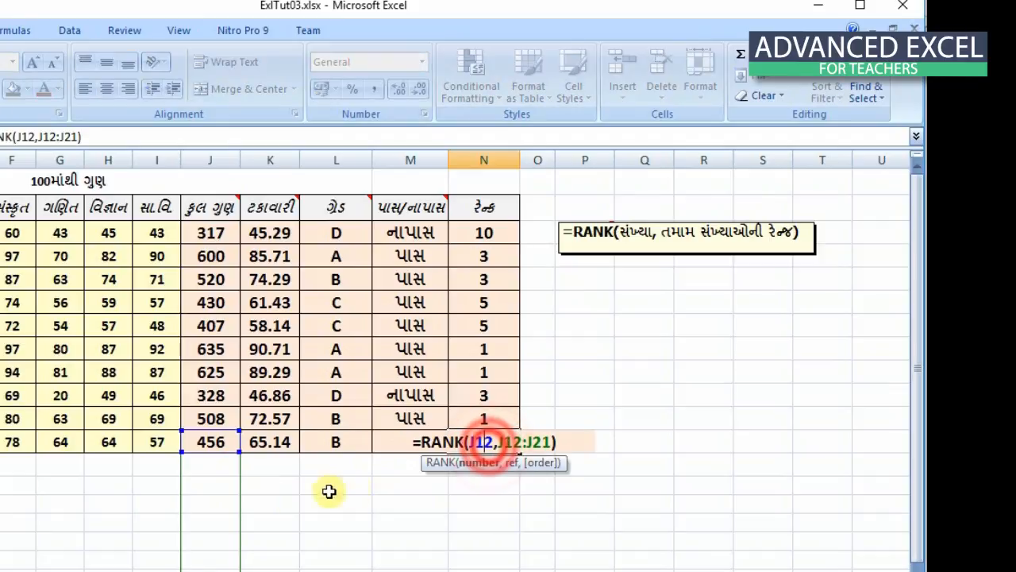
{"action": "scroll", "coordinate": [237, 512], "scroll_direction": "down", "scroll_amount": 2}
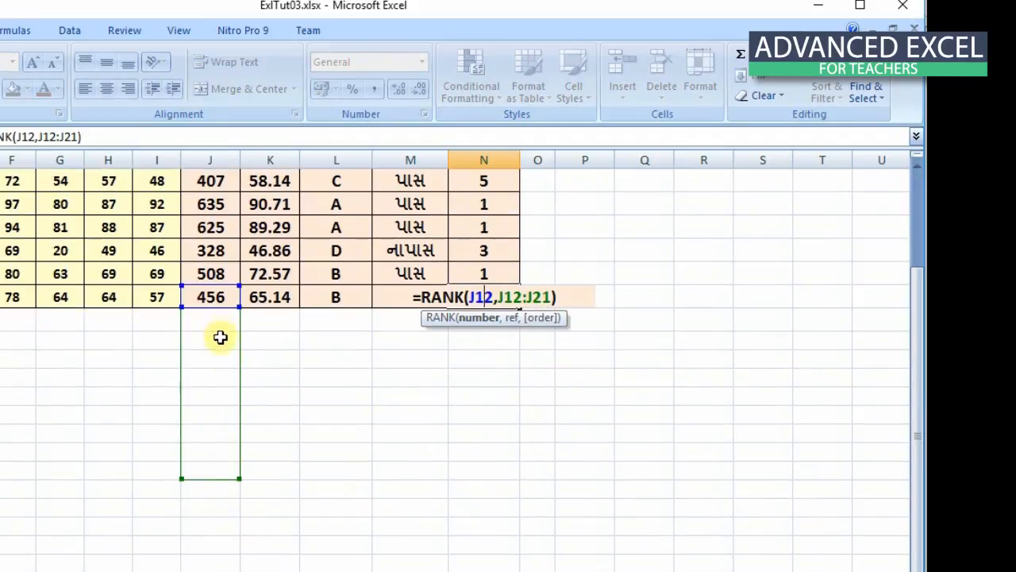
{"action": "scroll", "coordinate": [415, 499], "scroll_direction": "up", "scroll_amount": 2}
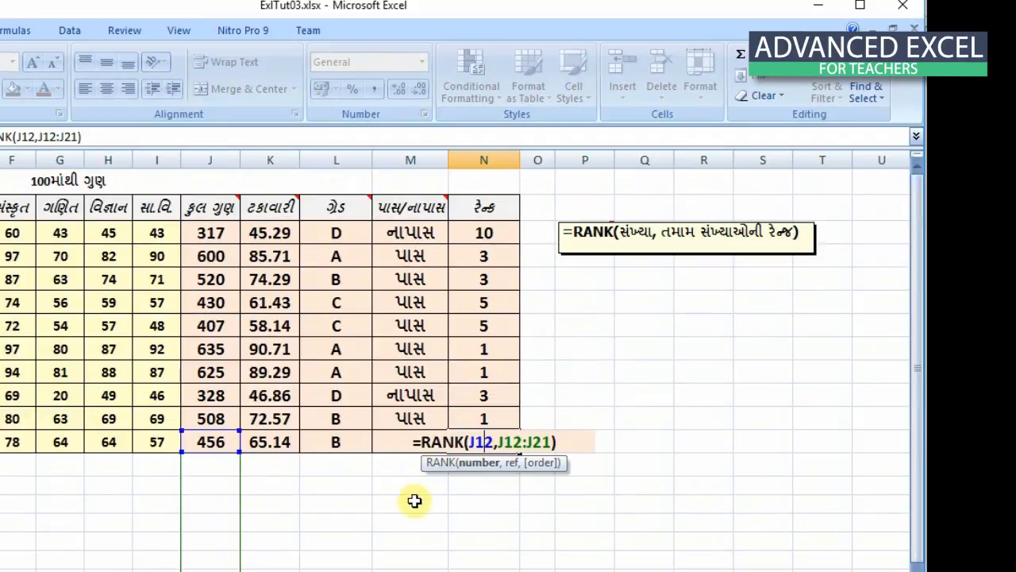
{"action": "left_click", "coordinate": [491, 534]}
Undo the fill of the rank formula below N3
{"action": "key", "text": "ctrl+z"}
{"action": "key", "text": "ctrl+z"}
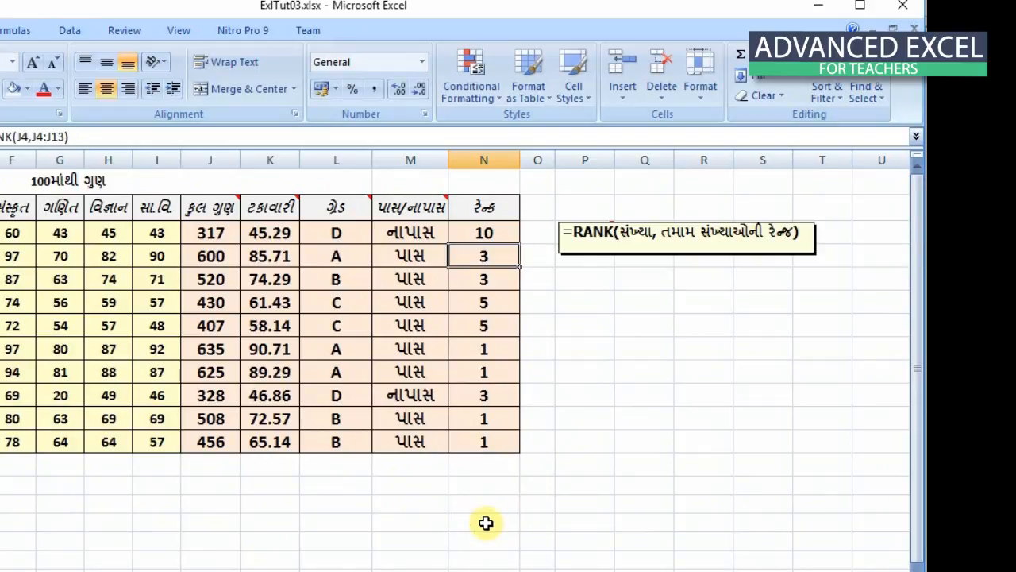
{"action": "key", "text": "ctrl+z"}
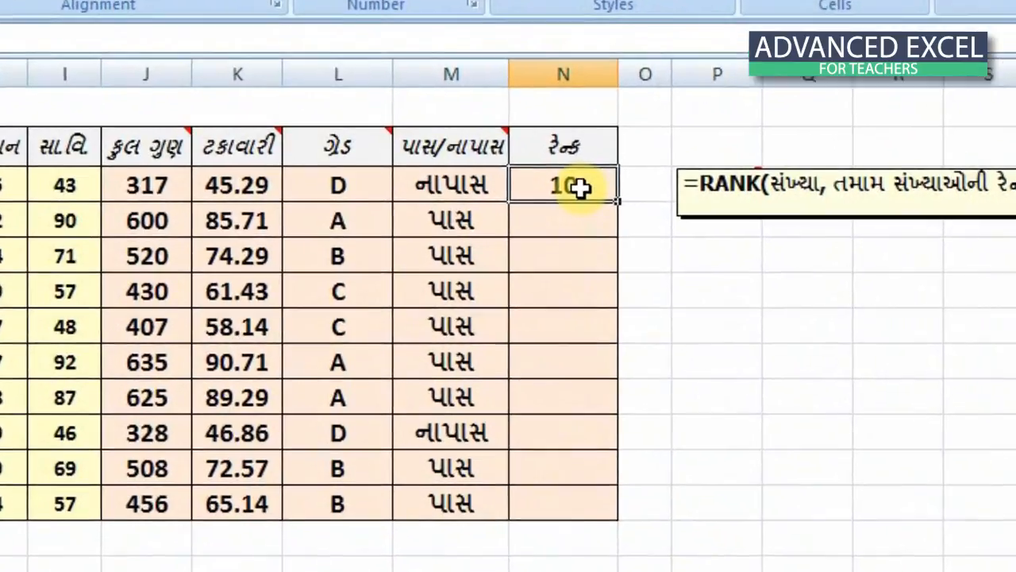
Make the range in the N3 rank formula absolute so it reads =RANK(J3,$J$3:$J$12)
{"action": "double_click", "coordinate": [580, 187]}
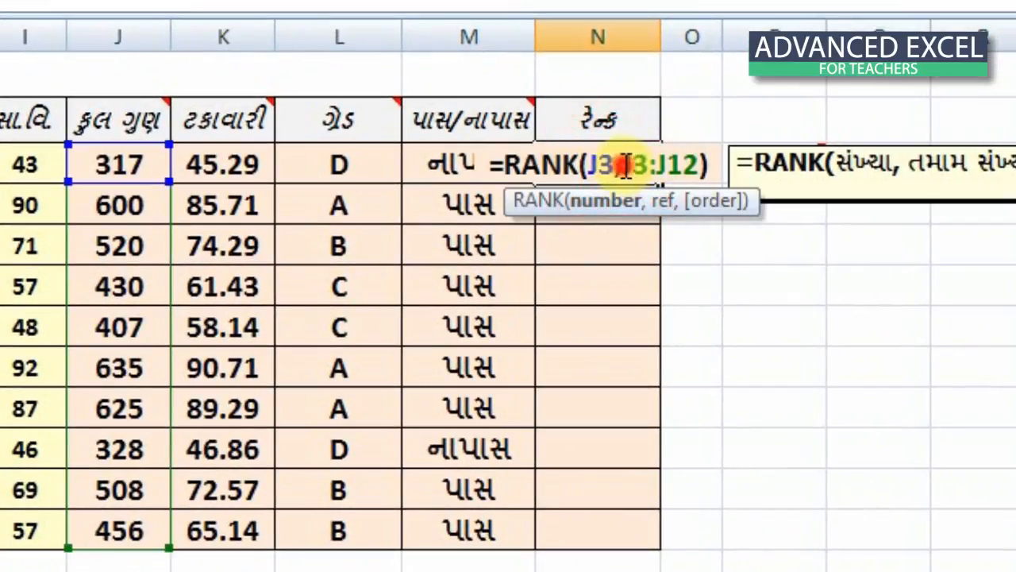
{"action": "left_click", "coordinate": [626, 167]}
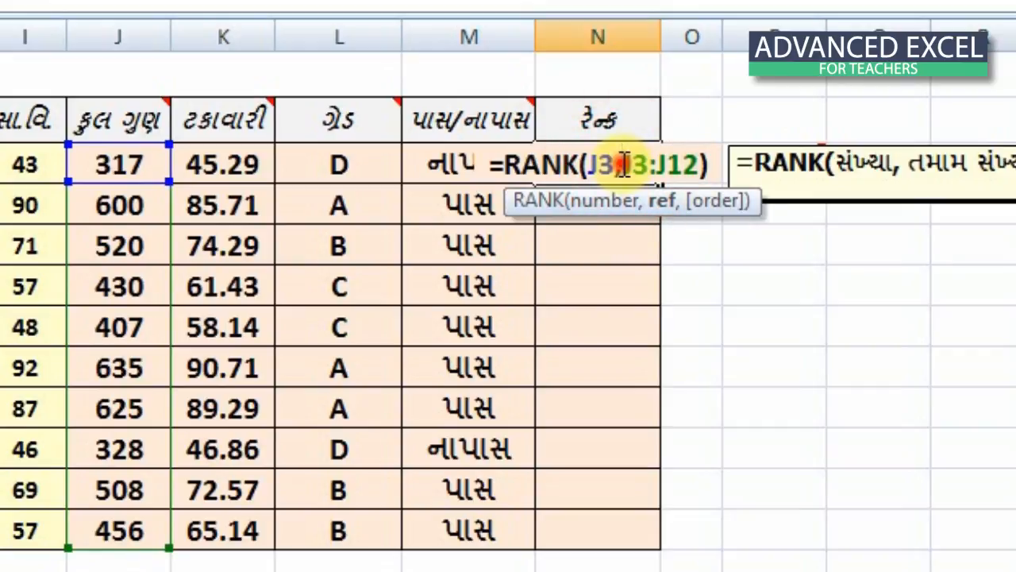
{"action": "left_click_drag", "start_coordinate": [626, 166], "coordinate": [699, 163]}
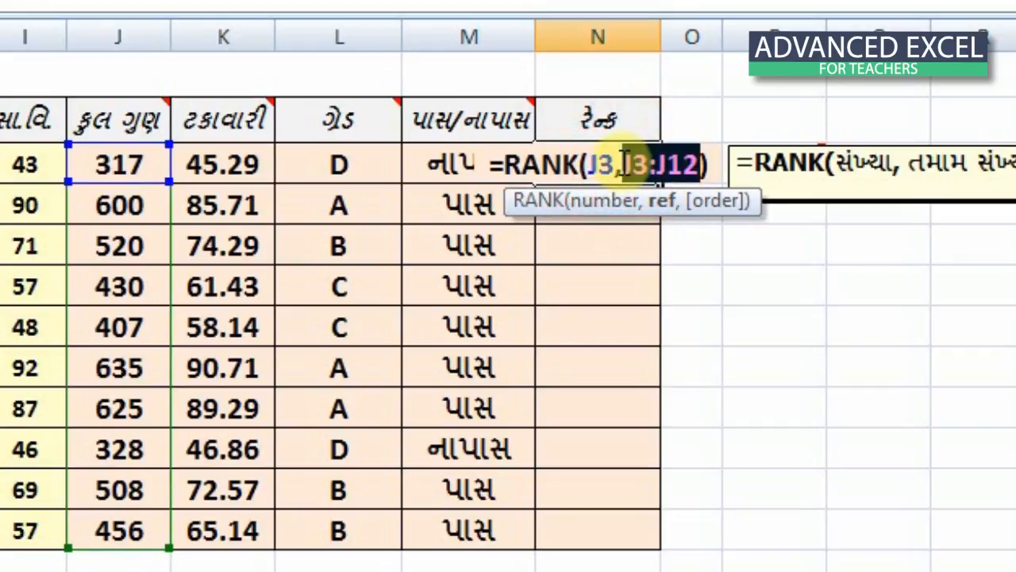
{"action": "key", "text": "F4"}
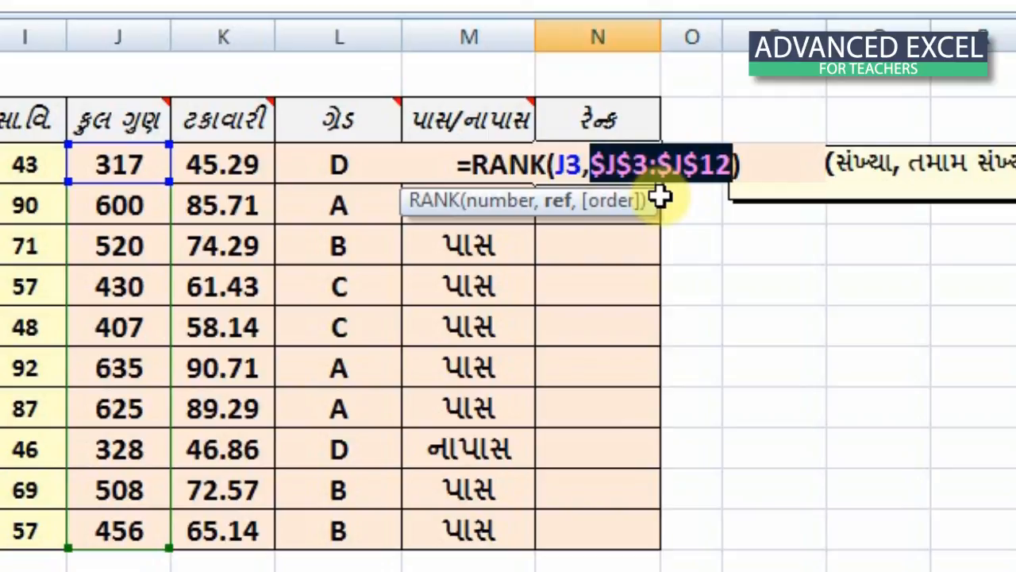
{"action": "key", "text": "Return"}
Copy the corrected N3 rank formula with its absolute range down to N12 and deselect the column
{"action": "left_click", "coordinate": [616, 177]}
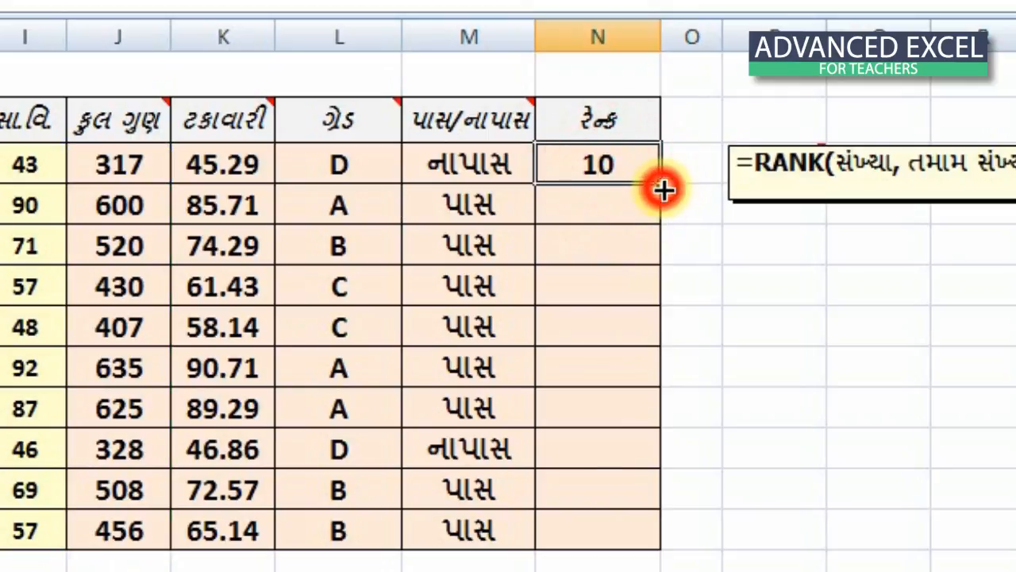
{"action": "double_click", "coordinate": [661, 184]}
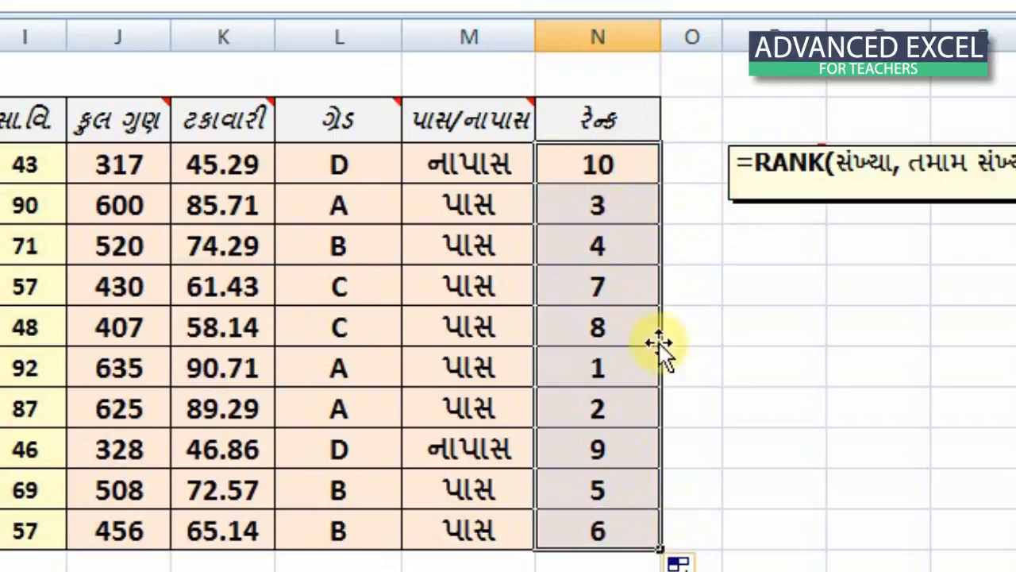
{"action": "left_click", "coordinate": [778, 480]}
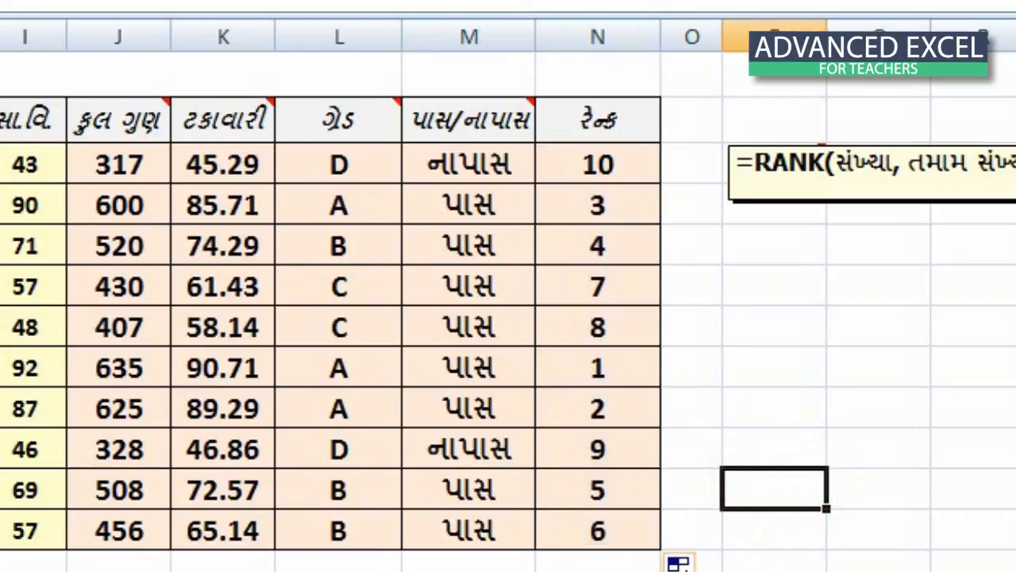